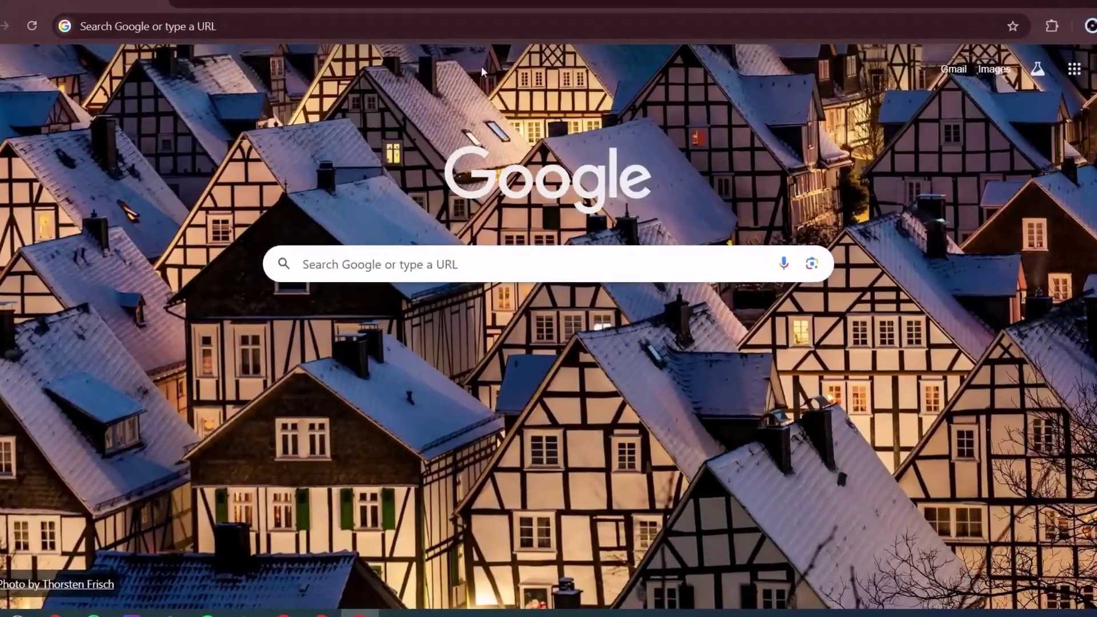
Search Google for 'Magiclight' and open the Magic Light AI website from the results.
left_click(486, 26)
type("Magiclight")
key("Return")
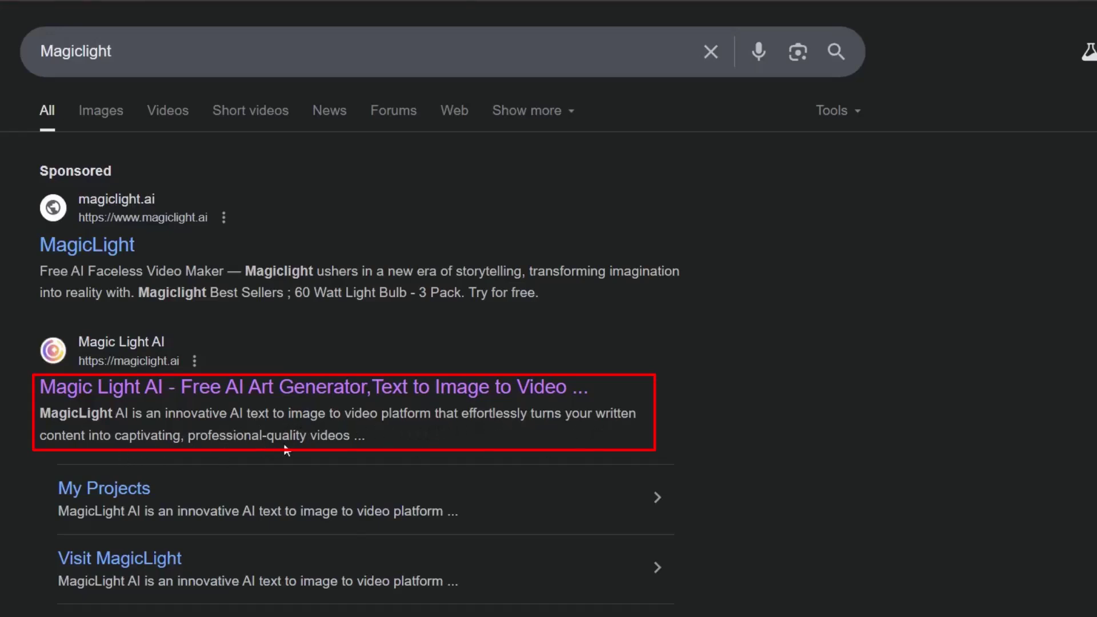
scroll(311, 580, "down", 5)
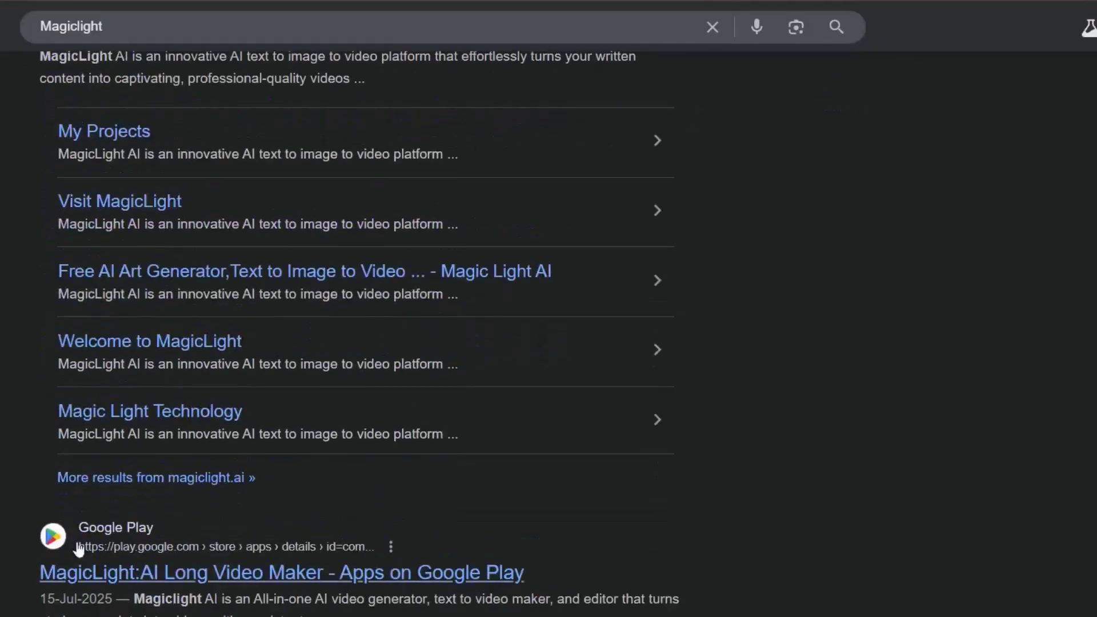
scroll(49, 546, "up", 4)
left_click(175, 298)
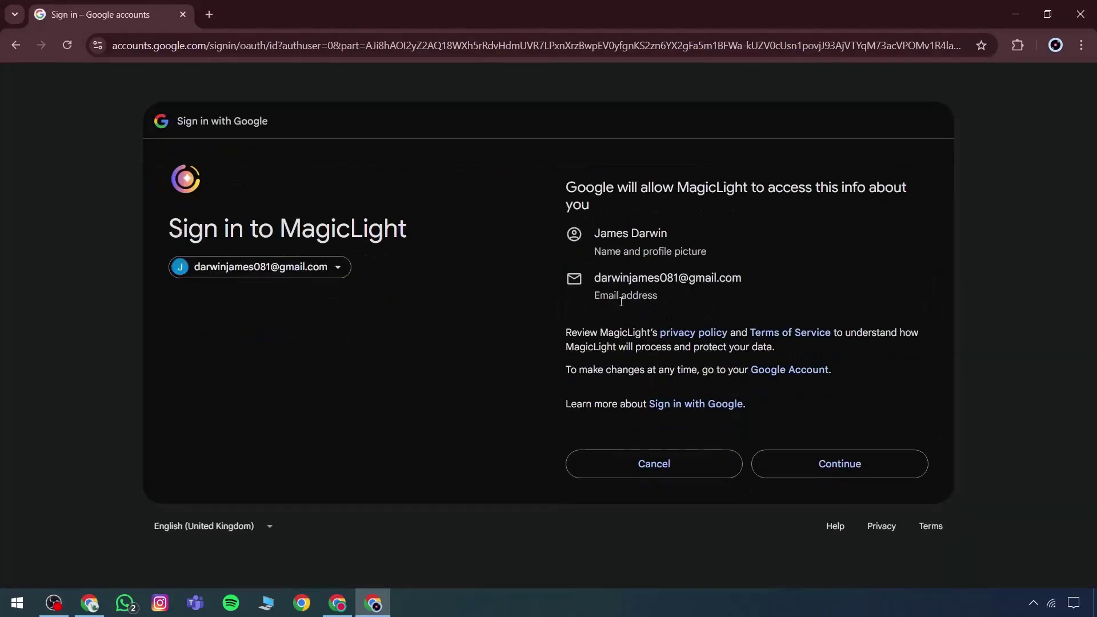
Continue the Google sign-in to enter MagicLight with the chosen account.
left_click(777, 464)
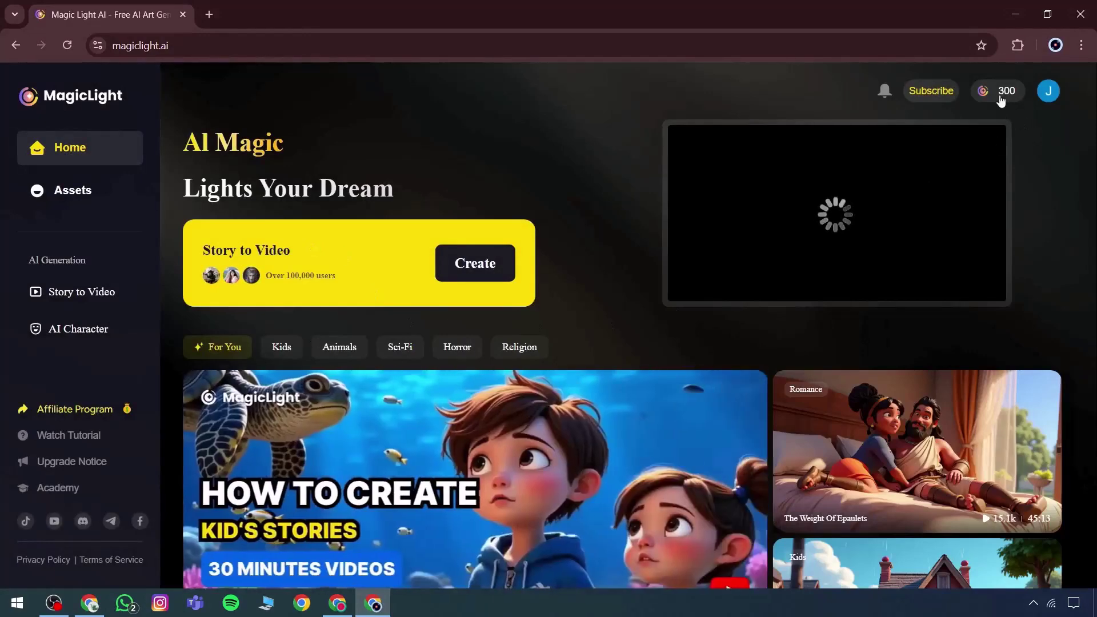
Open the subscription plans and review the Free and Standard plan prices and features.
left_click(944, 92)
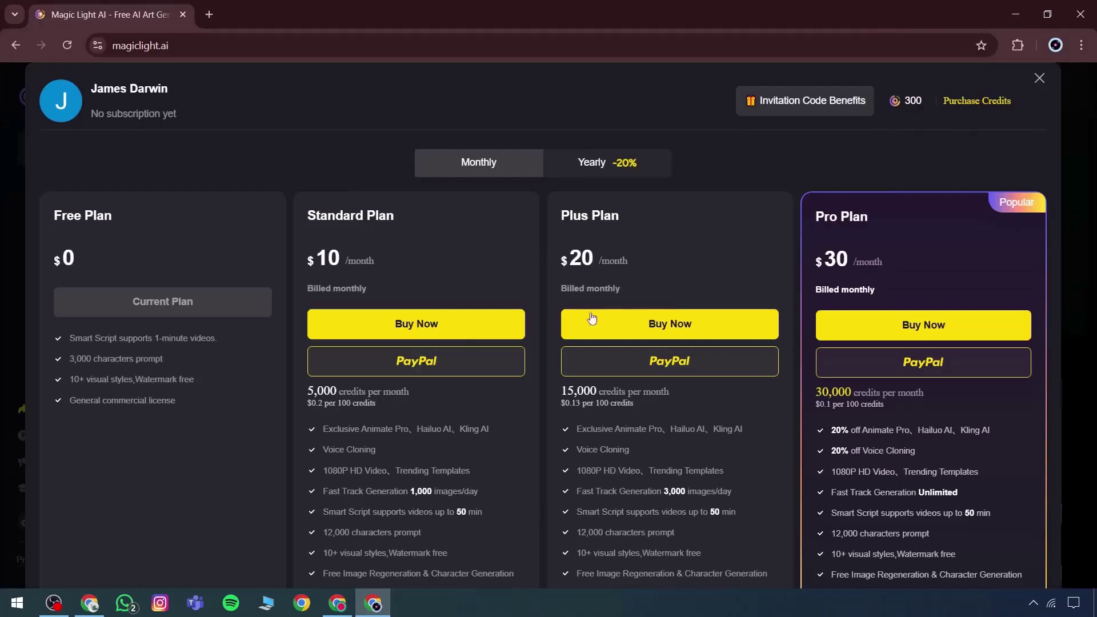
scroll(415, 320, "down", 2)
scroll(73, 230, "up", 2)
left_click_drag(51, 214, 159, 417)
left_click(176, 399)
left_click_drag(324, 262, 343, 262)
left_click(343, 262)
scroll(343, 343, "down", 2)
left_click_drag(323, 346, 429, 509)
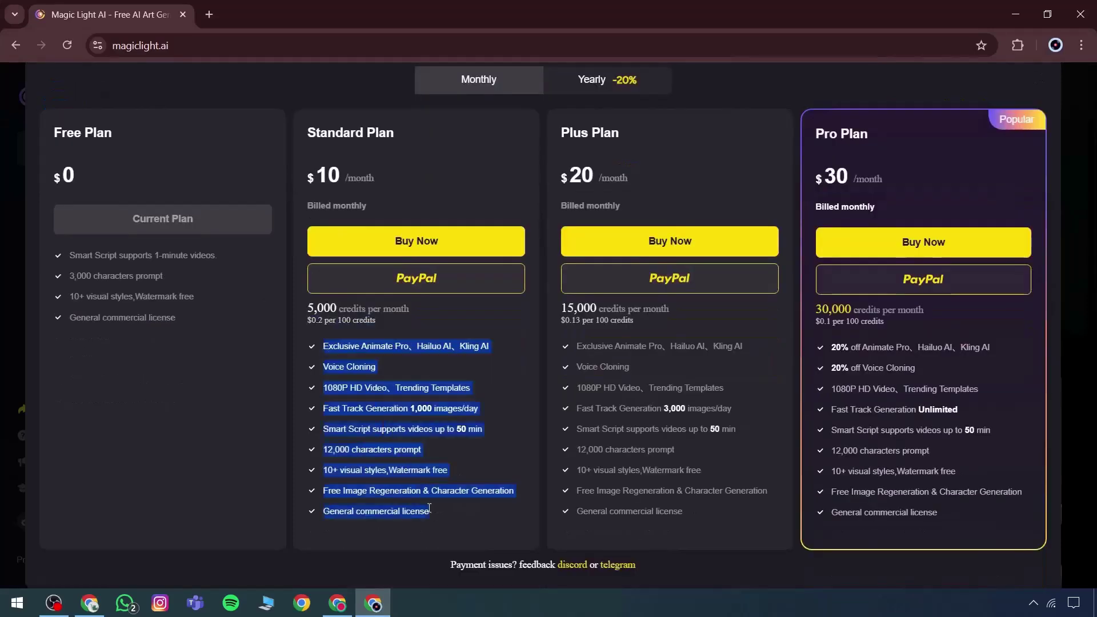
left_click(420, 466)
scroll(367, 421, "up", 2)
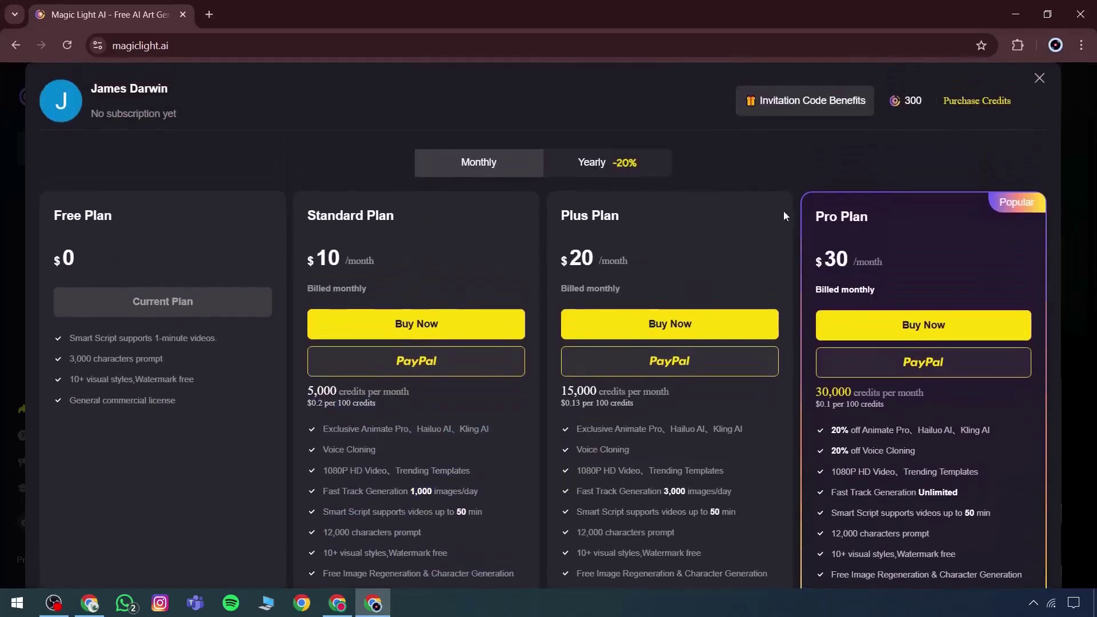
Switch plan pricing to Yearly -20% billing and check the Standard Plan.
left_click(619, 164)
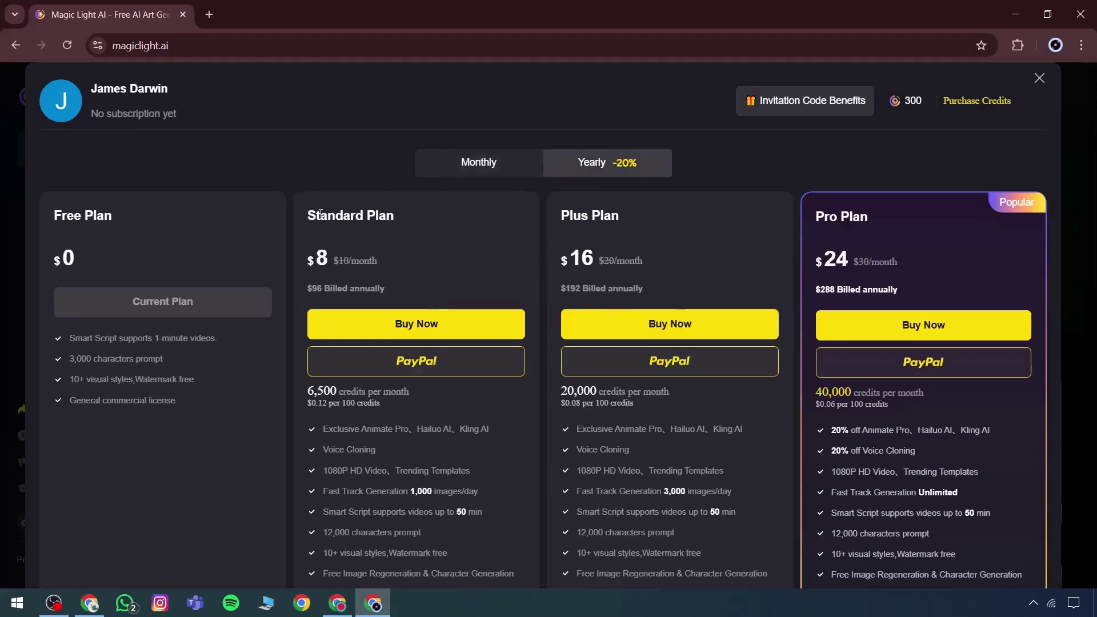
left_click_drag(346, 218, 387, 220)
left_click(448, 268)
Close the plans and browse the Kids, Animals, then Sci-Fi story video categories.
left_click(1039, 78)
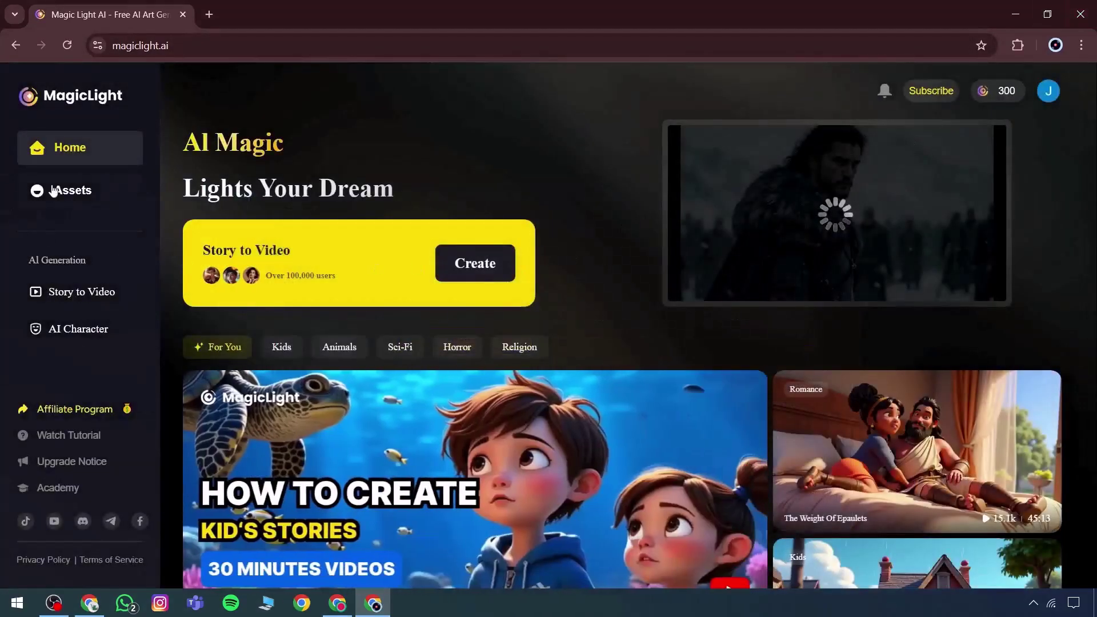
scroll(272, 347, "down", 4)
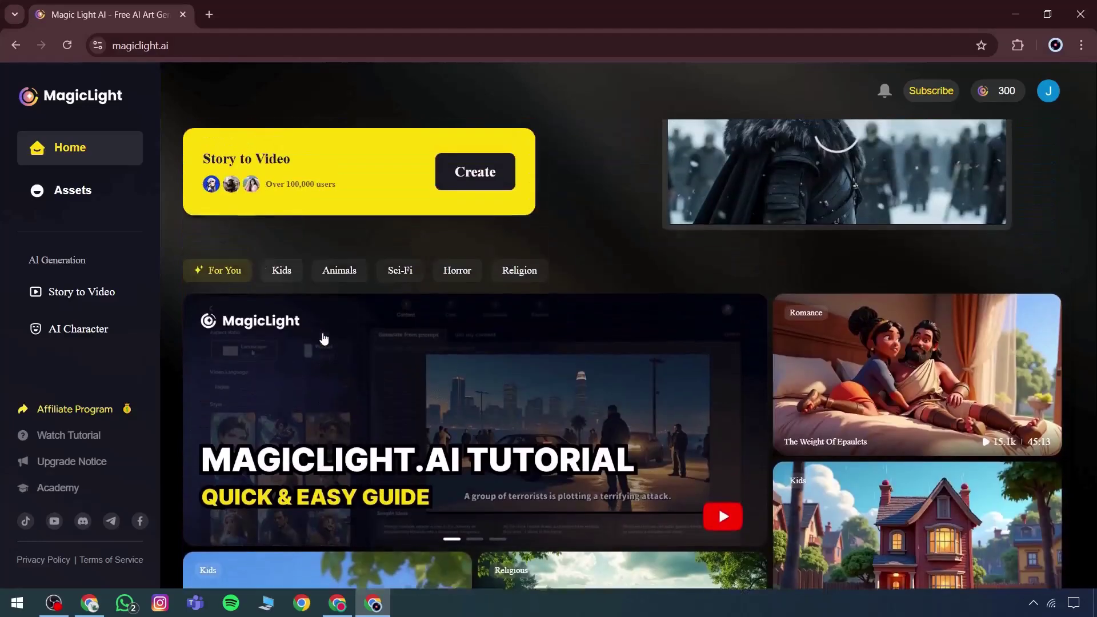
left_click(284, 277)
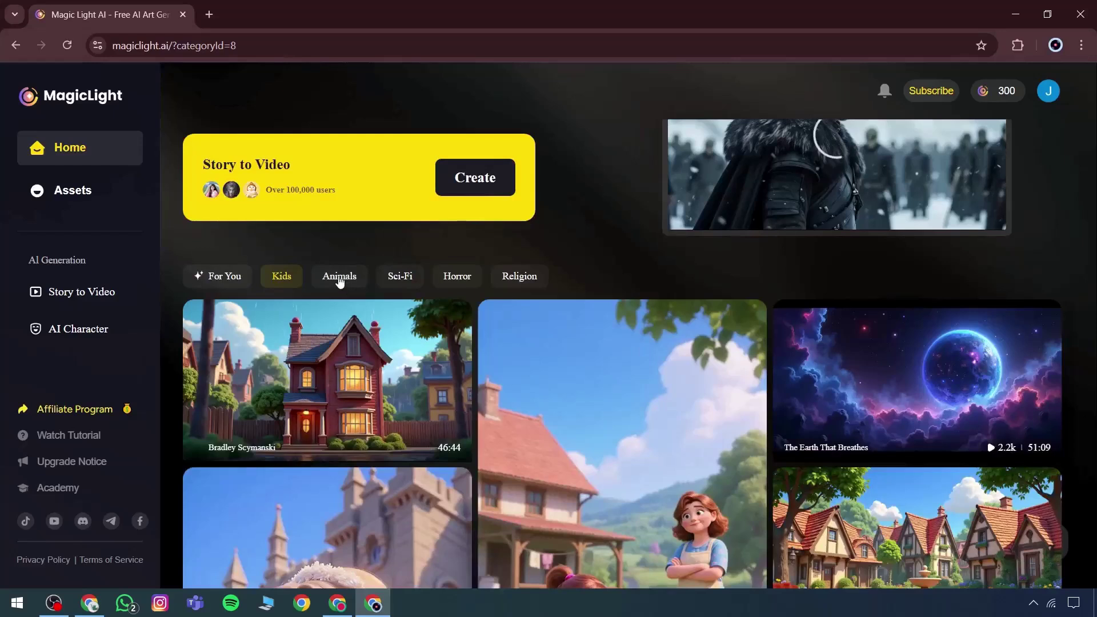
left_click(340, 278)
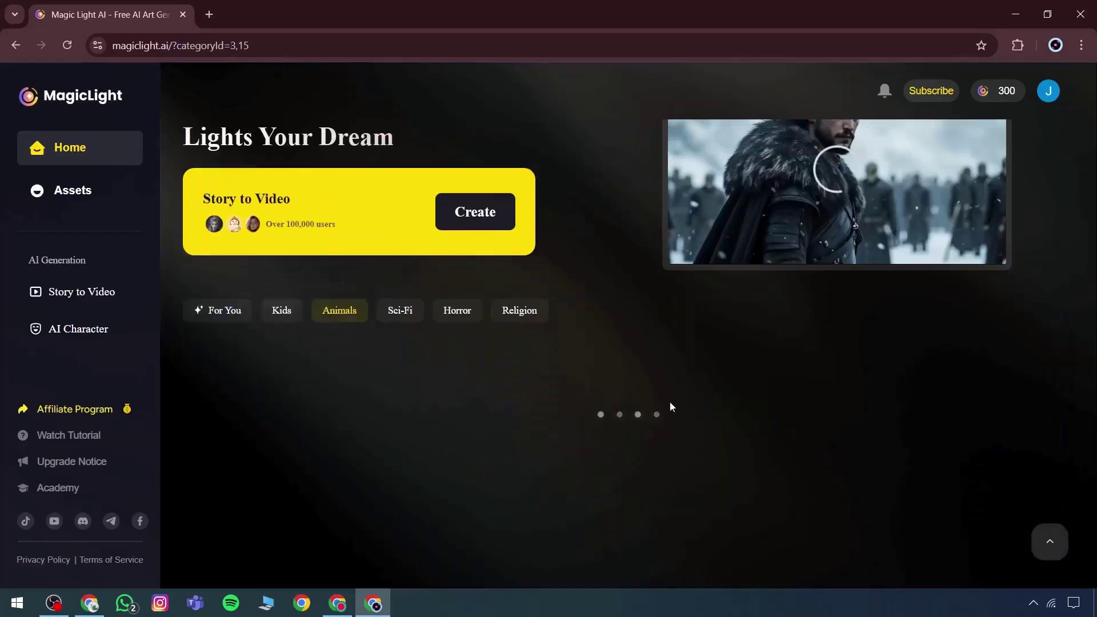
left_click(405, 311)
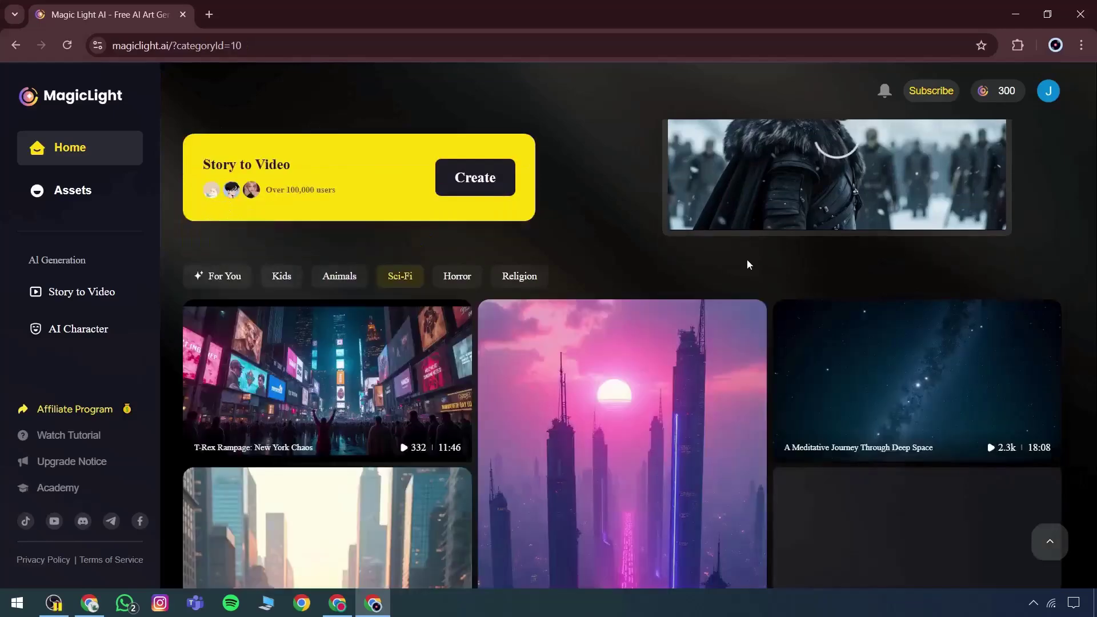
scroll(743, 418, "down", 4)
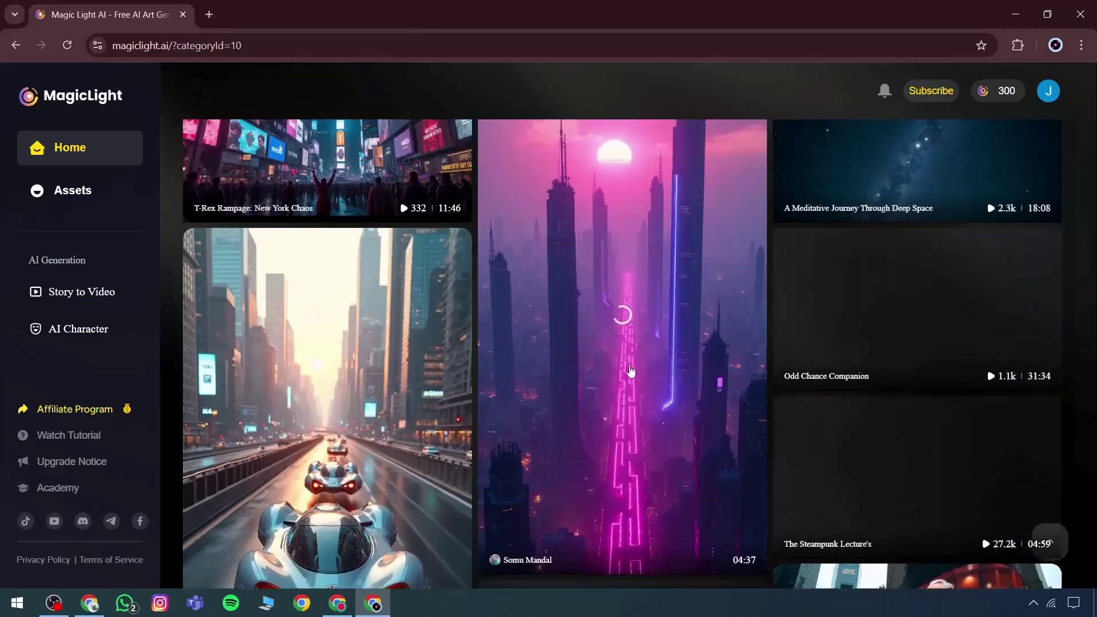
Open the neon city video and play it muted in full screen.
left_click(629, 370)
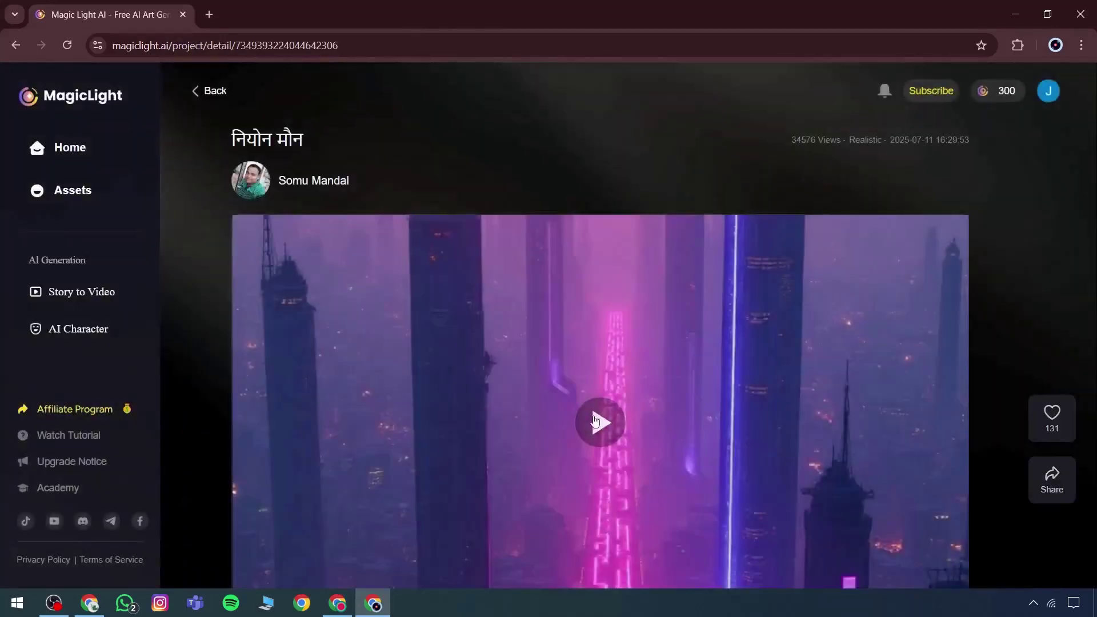
left_click(596, 421)
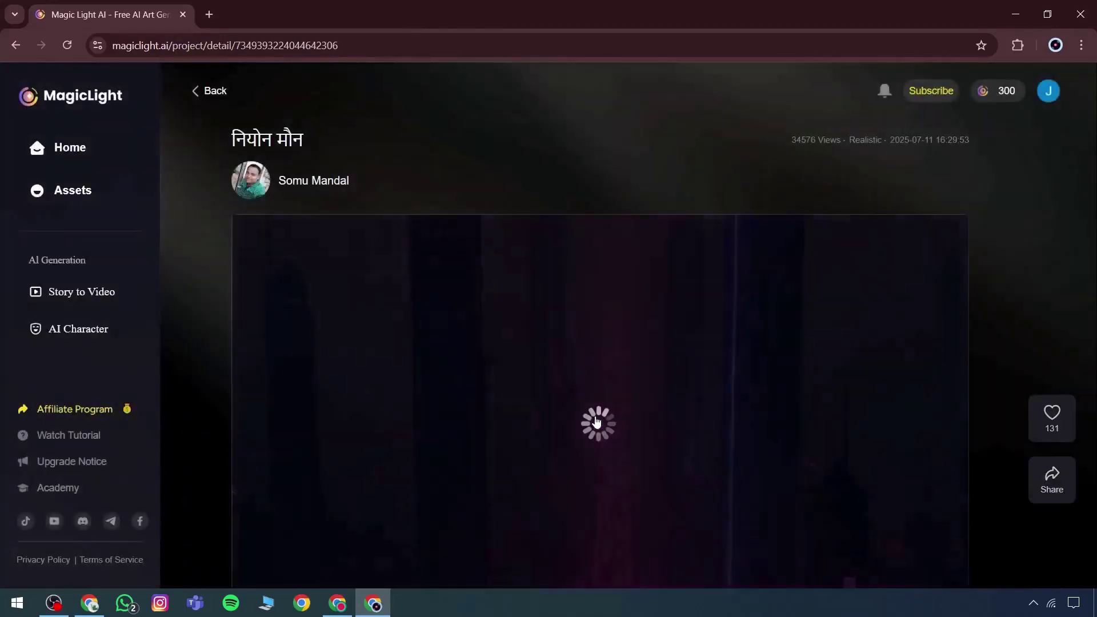
scroll(674, 441, "down", 2)
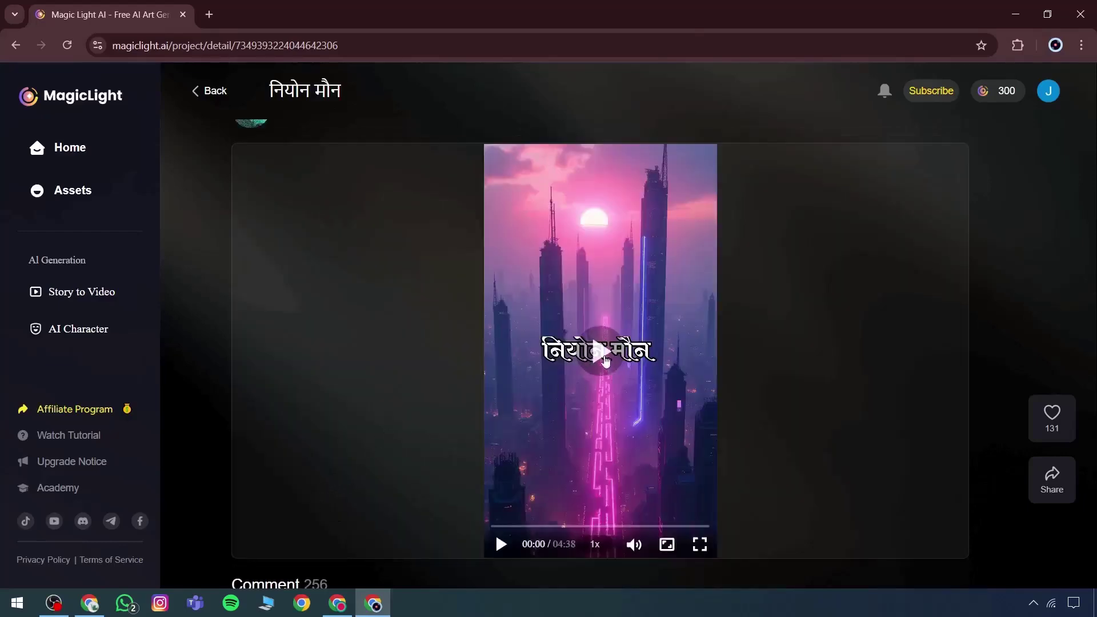
left_click(635, 545)
left_click(496, 546)
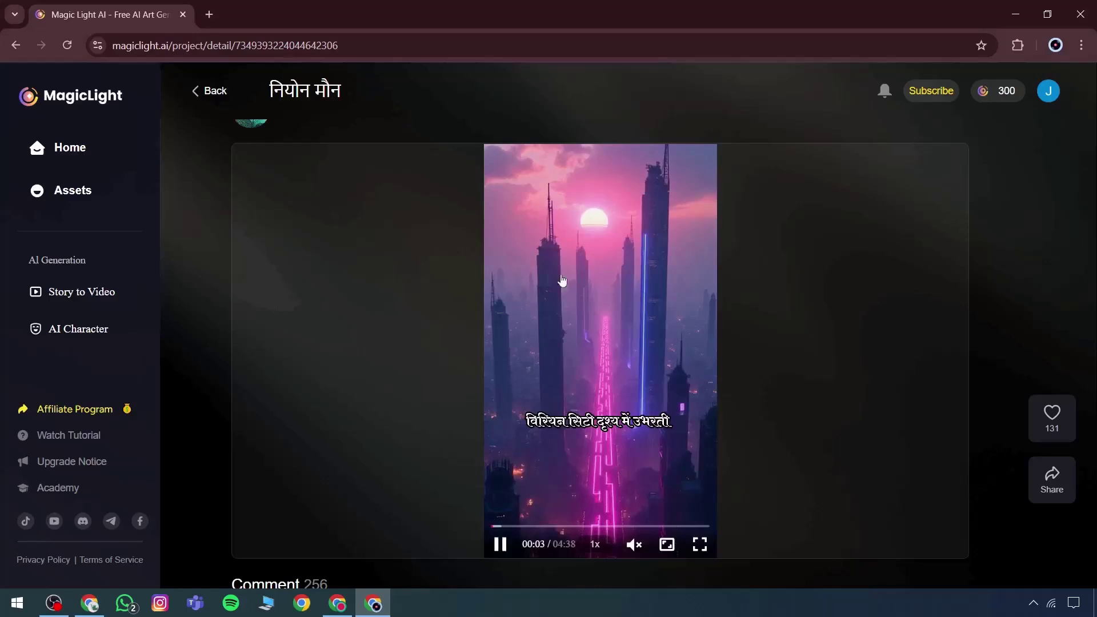
left_click(701, 546)
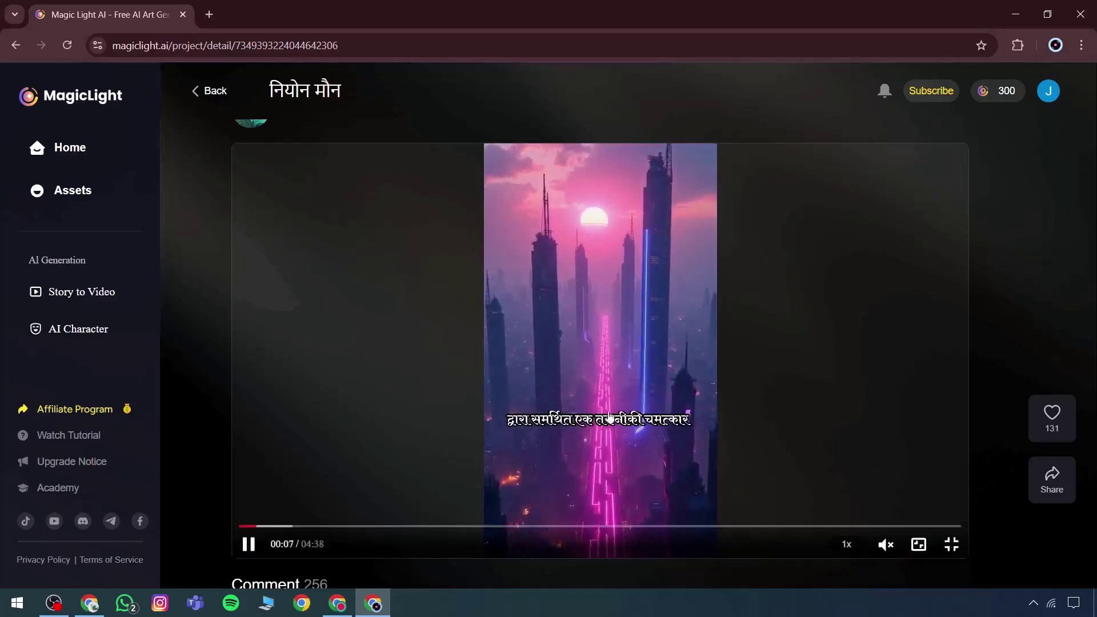
Go back to the Sci-Fi video list and scroll through the video grid.
left_click(204, 90)
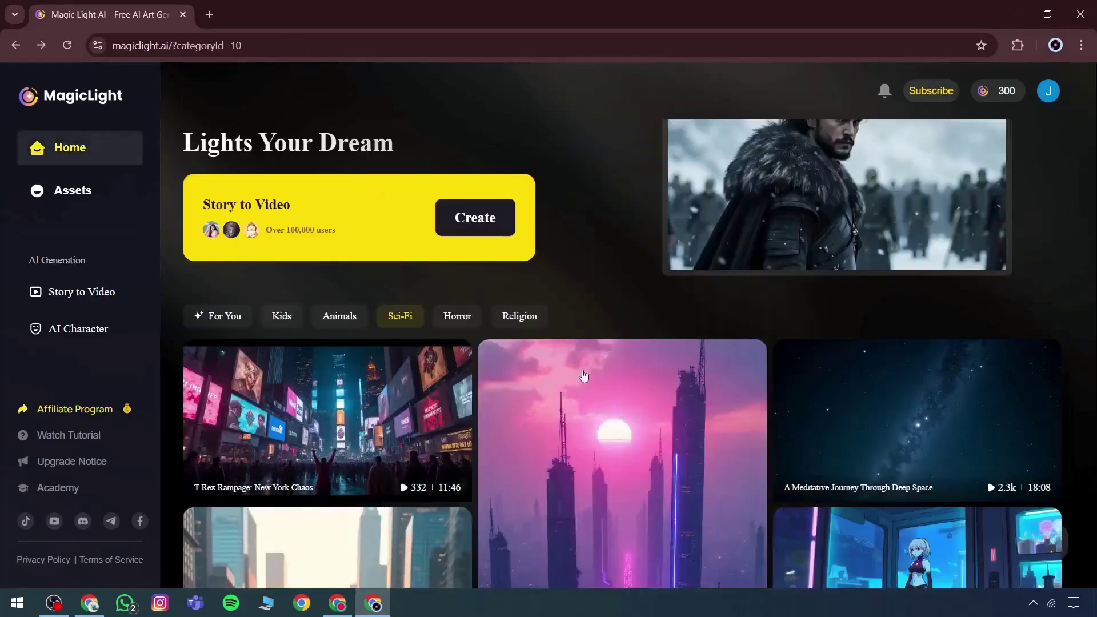
scroll(586, 380, "down", 4)
scroll(587, 383, "down", 12)
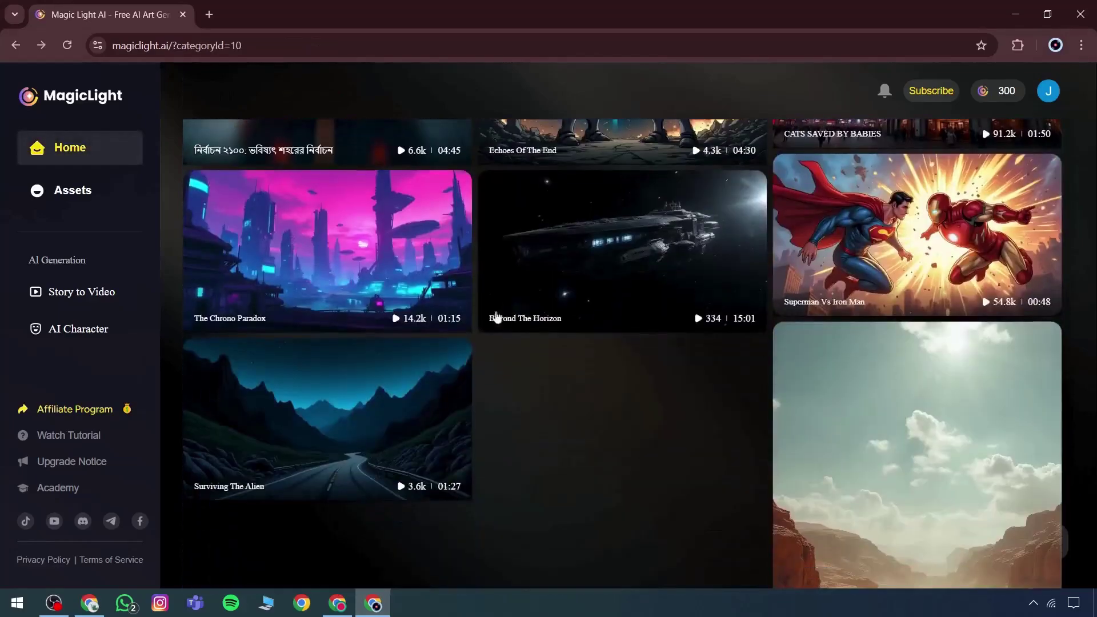
scroll(846, 358, "down", 4)
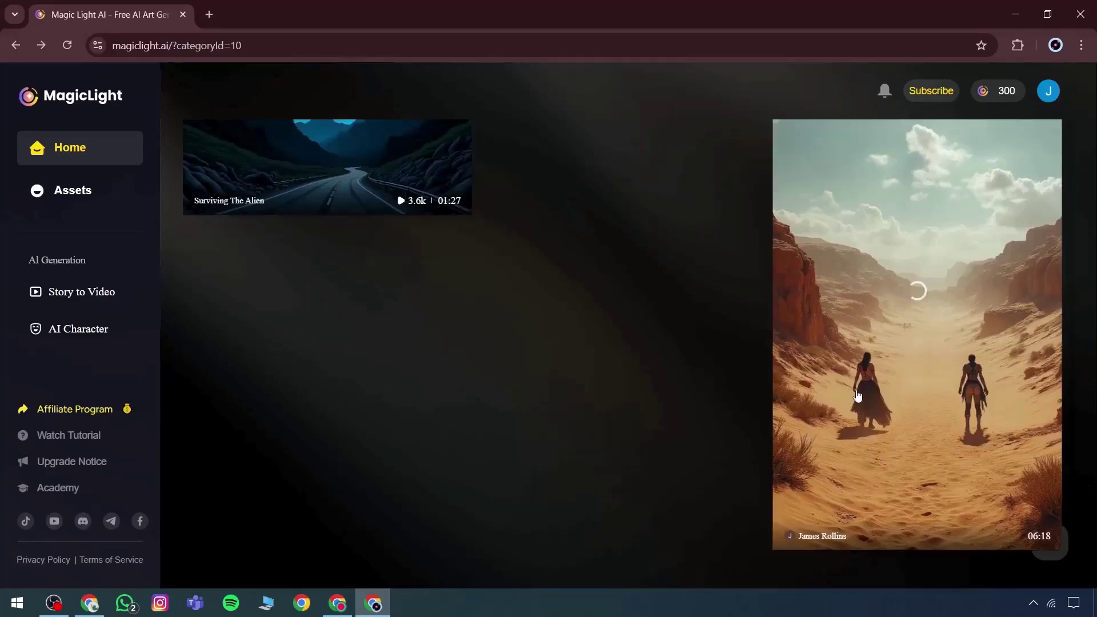
scroll(606, 275, "down", 3)
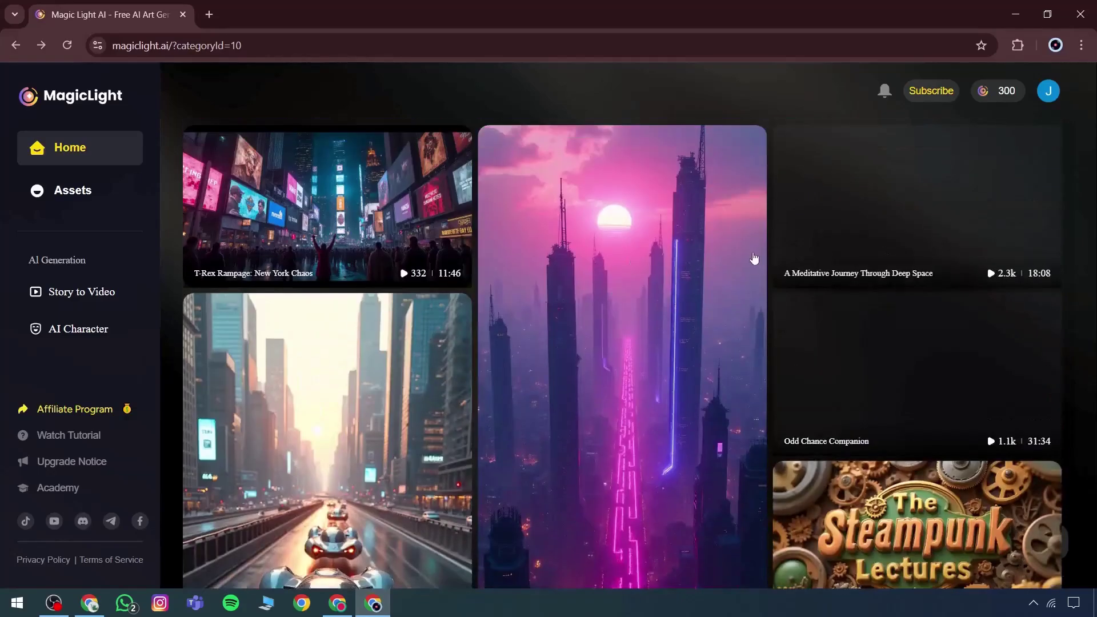
scroll(337, 238, "up", 15)
Start a new Story to Video project, reviewing its Content, Cast and Storyboard steps.
left_click(223, 158)
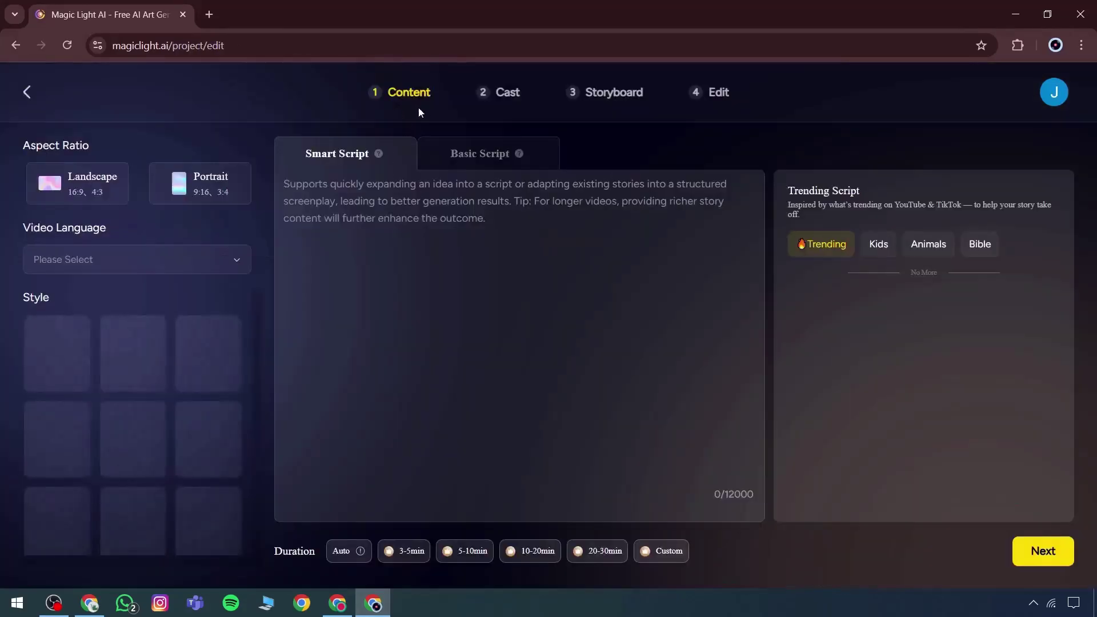
double_click(431, 94)
double_click(508, 92)
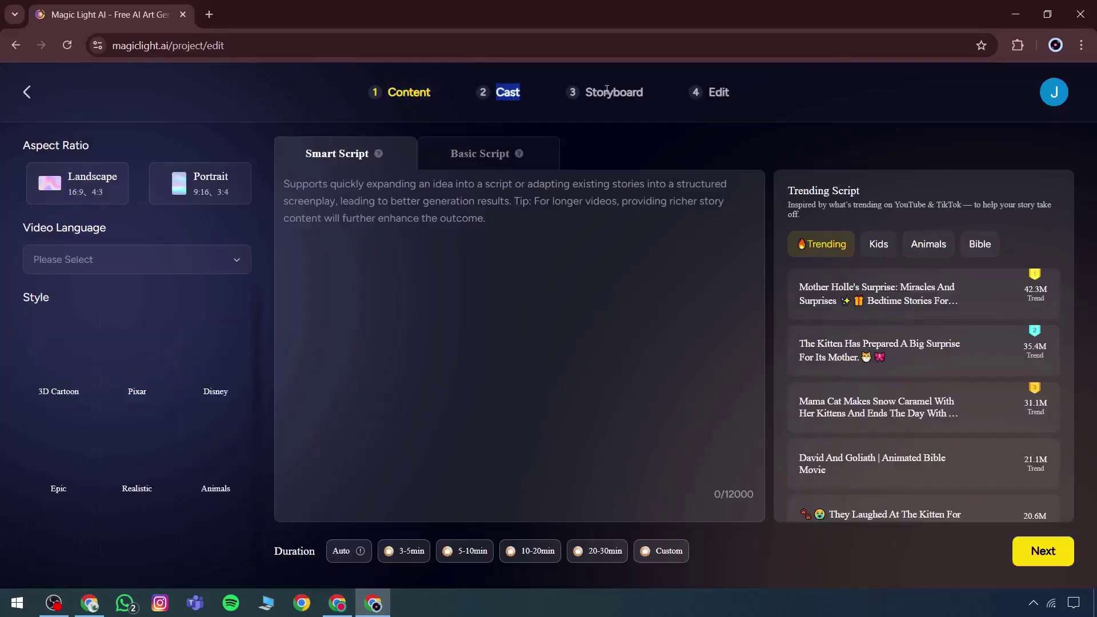
double_click(607, 92)
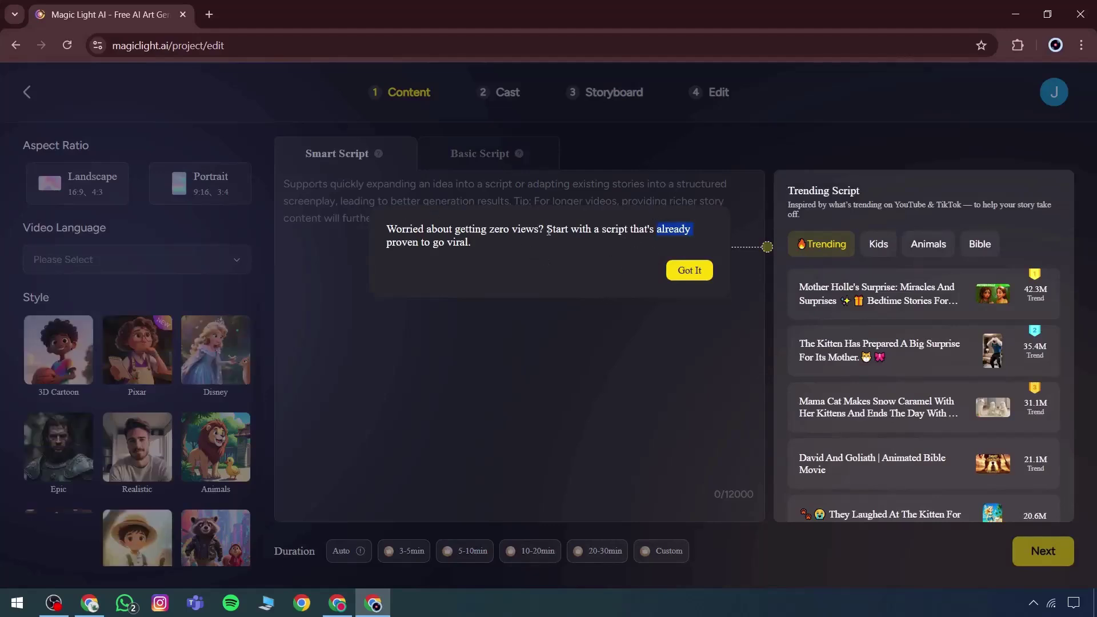
left_click(684, 268)
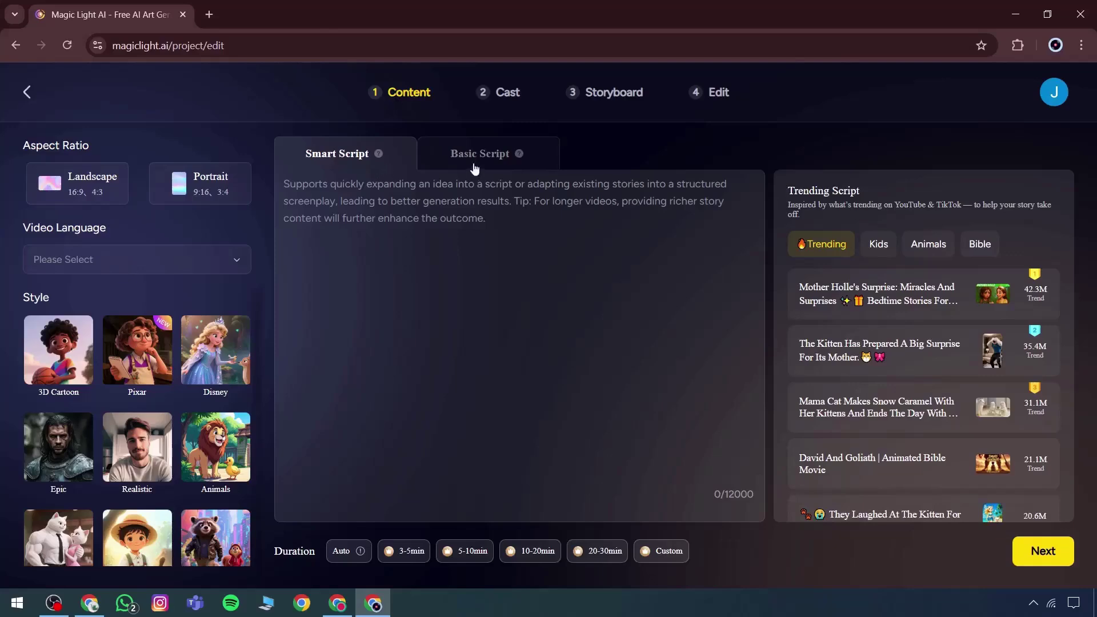
Switch the Content step to Basic Script containing the story text.
left_click(514, 162)
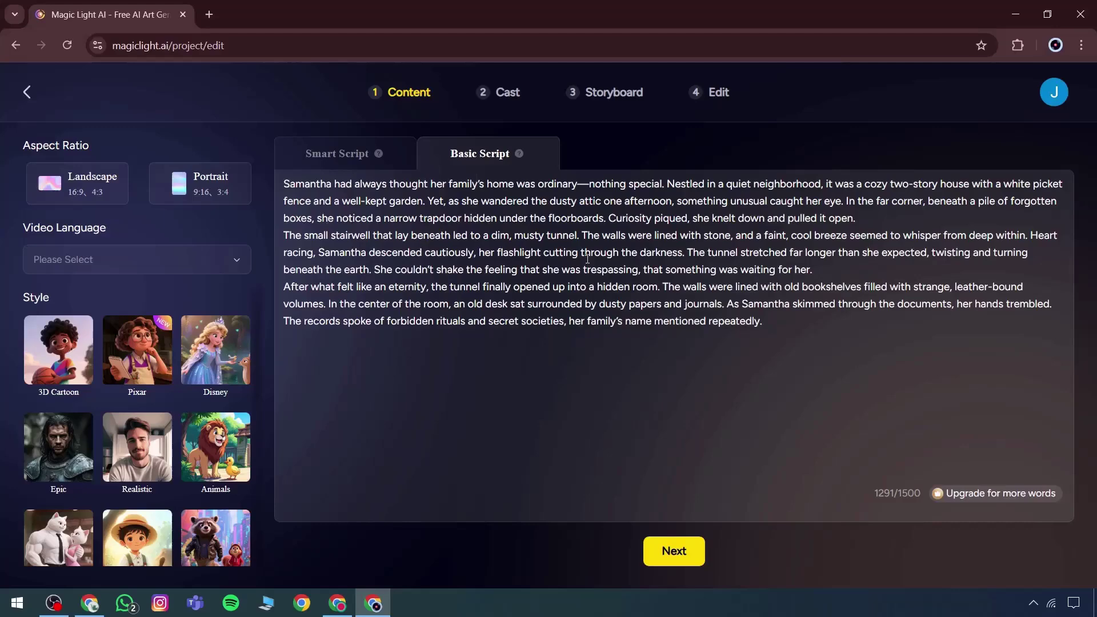
left_click_drag(732, 314, 775, 325)
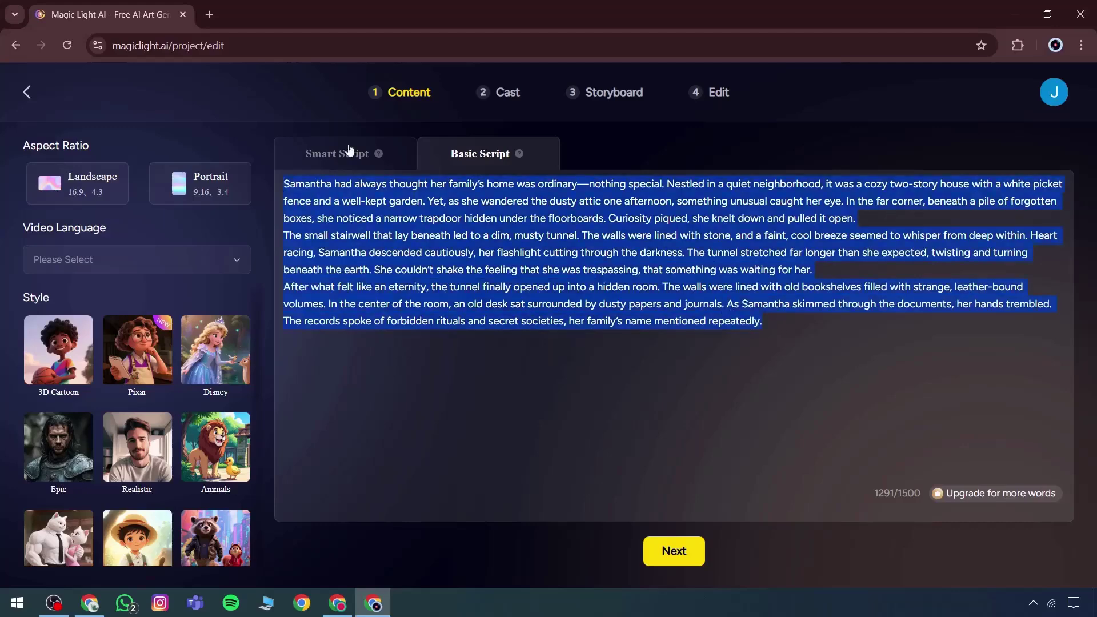
left_click(323, 154)
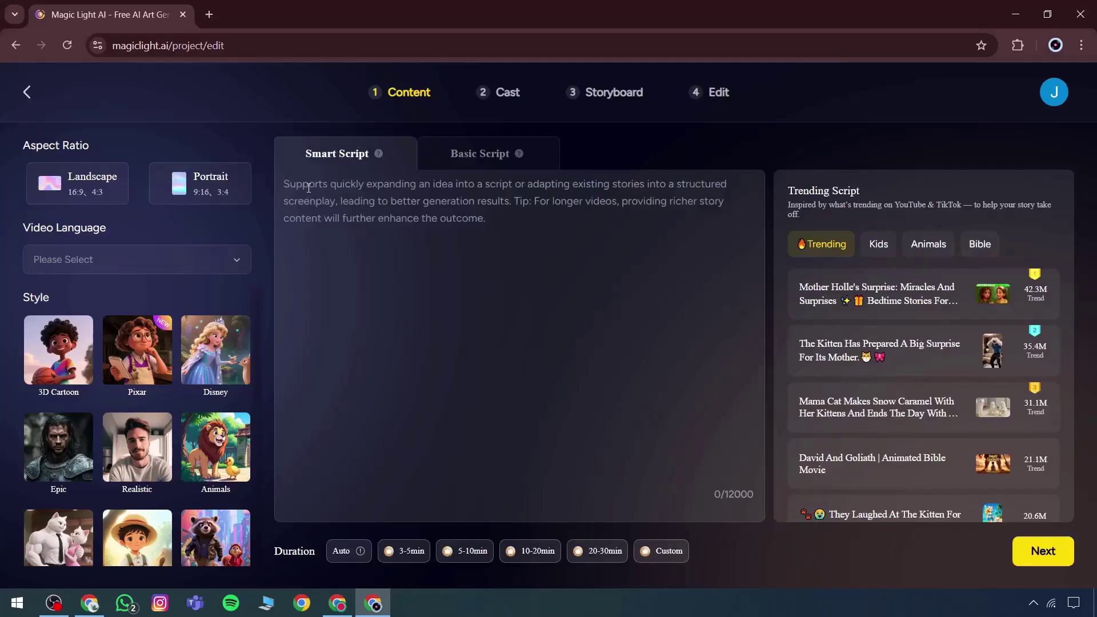
left_click(467, 171)
scroll(59, 387, "down", 1)
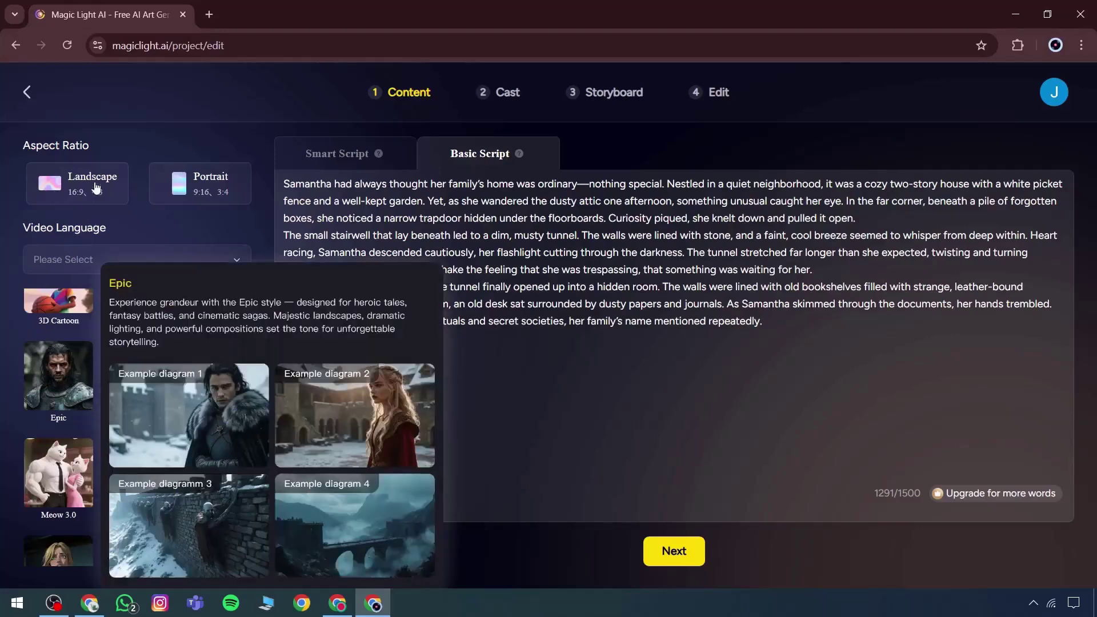
Set the aspect ratio to Portrait 9:16 and the video language to English.
left_click(183, 189)
left_click(86, 266)
scroll(77, 378, "down", 2)
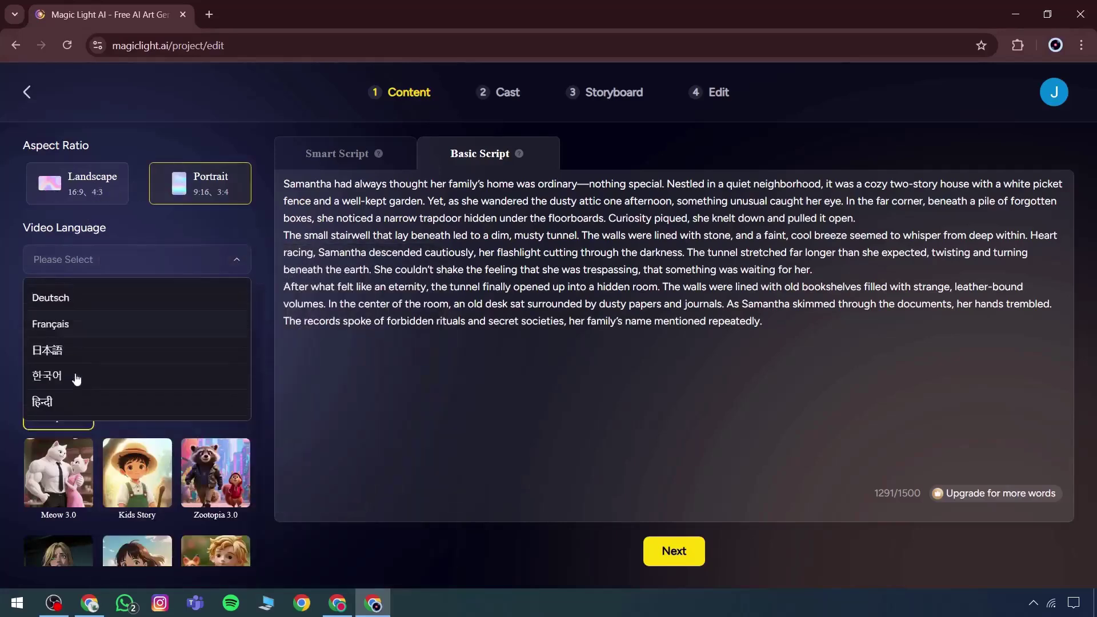
scroll(78, 379, "down", 1)
scroll(79, 379, "up", 3)
left_click(52, 289)
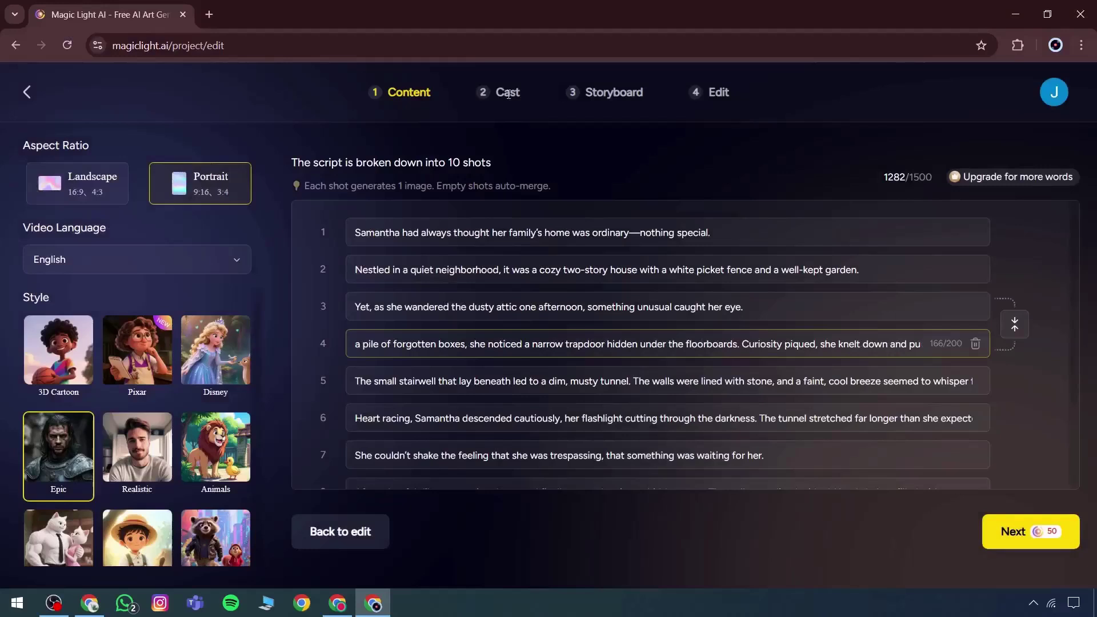
Review the split script by stepping through shots 3, 1 and 5.
left_click(695, 303)
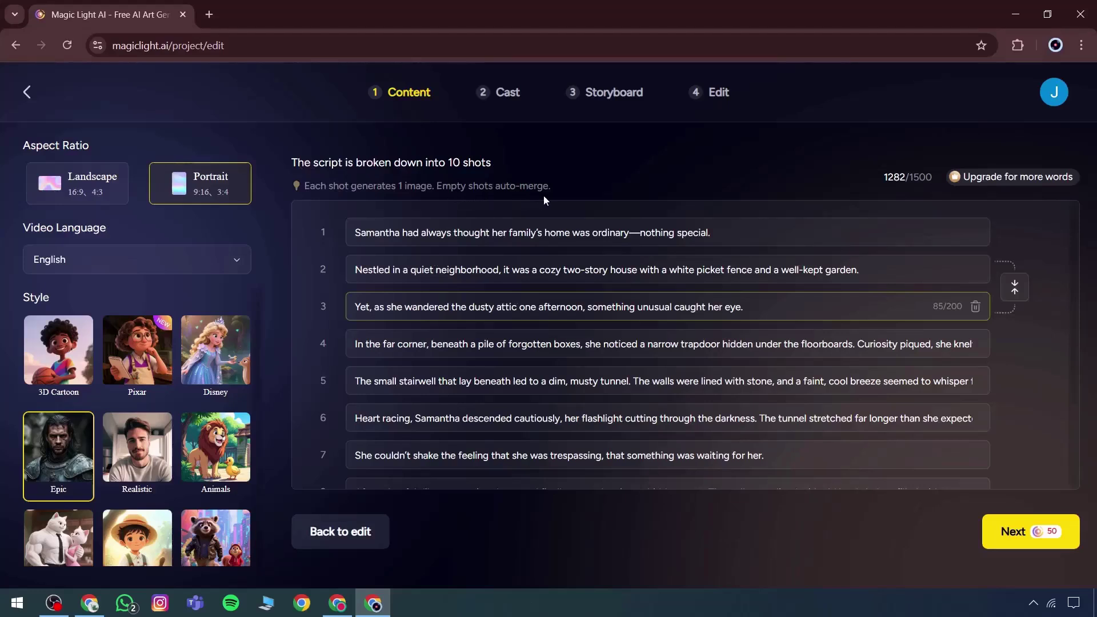
key("Up")
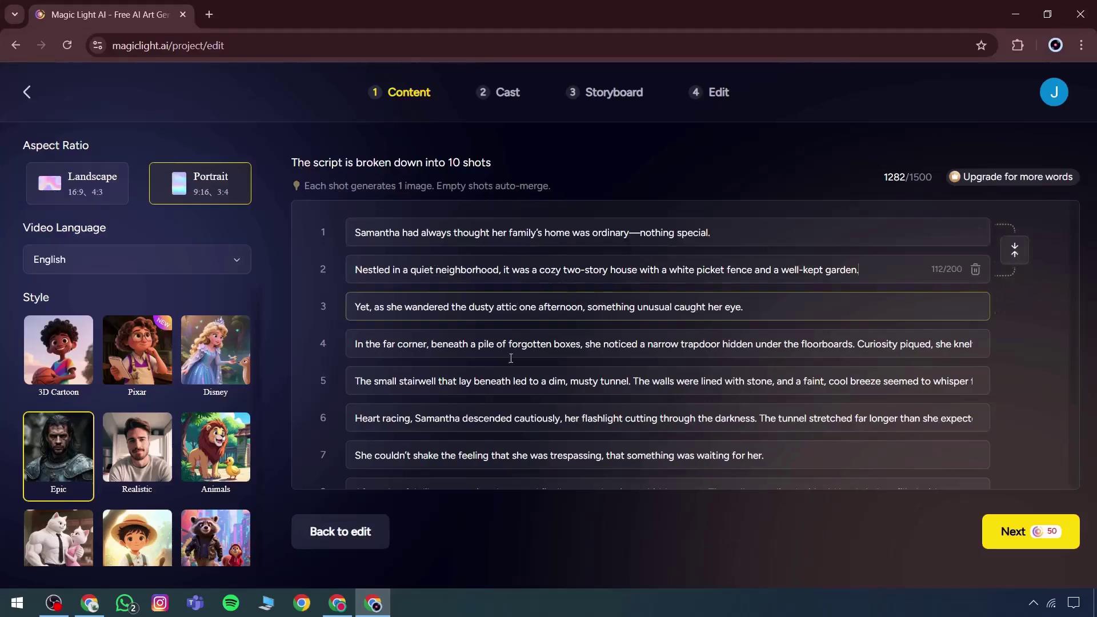
key("Up")
key("Down")
key("Down")
key("Down")
key("Down")
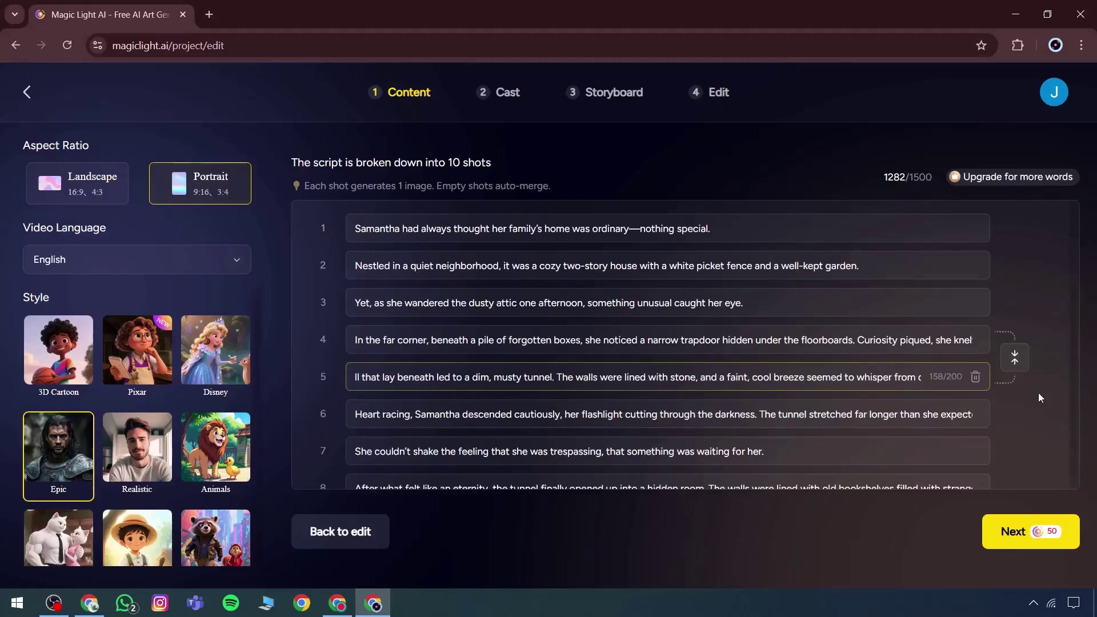
scroll(1067, 298, "down", 2)
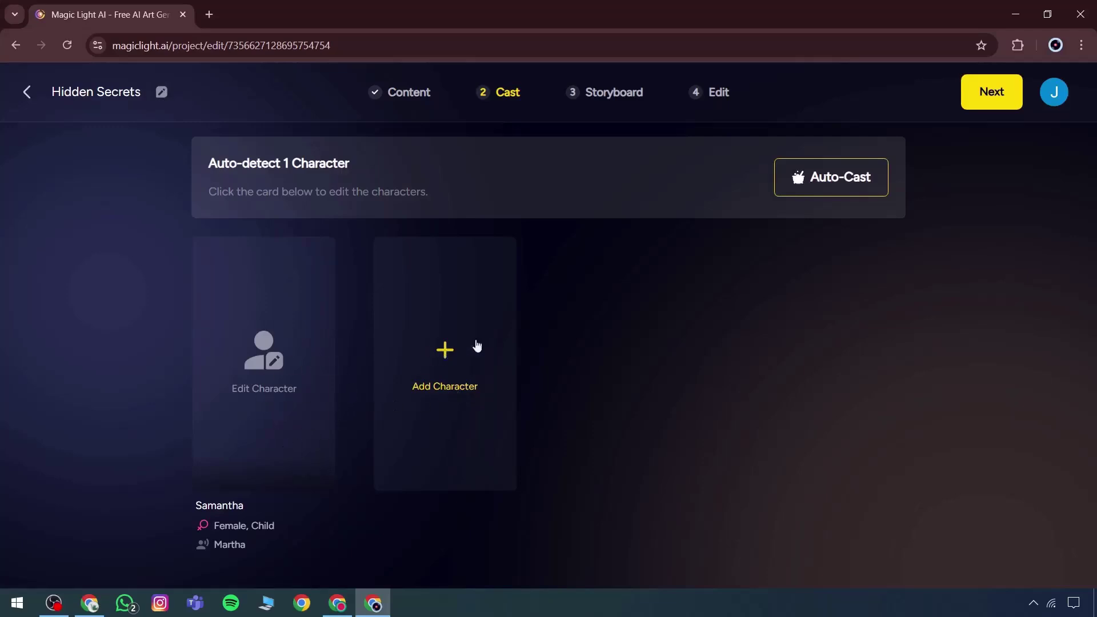
Auto-Cast a portrait for Samantha and proceed to storyboard generation.
left_click(823, 173)
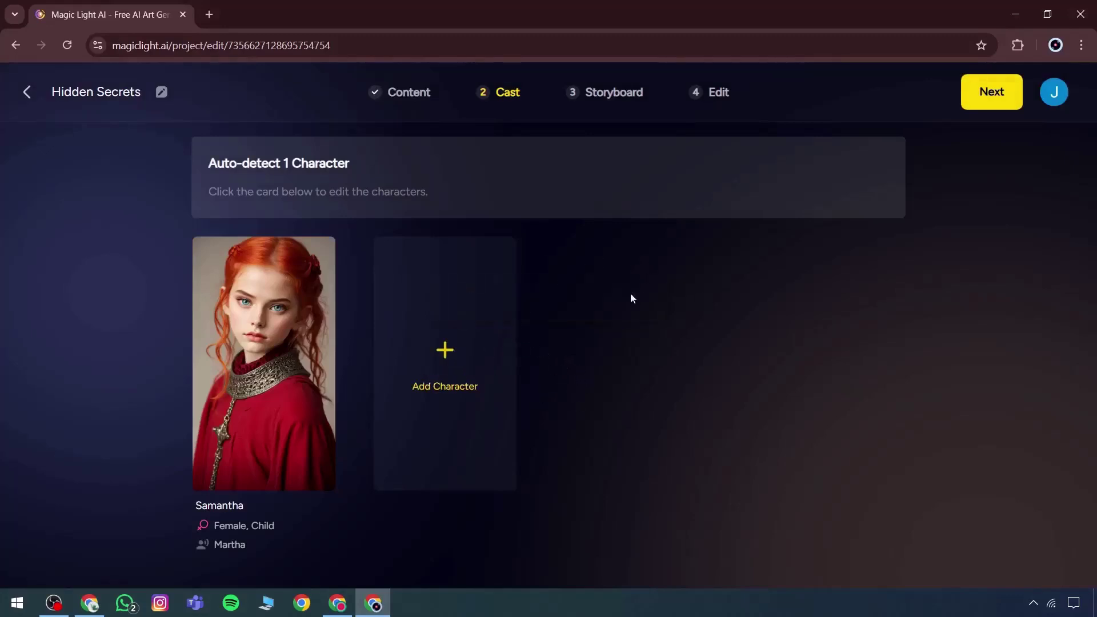
left_click(977, 96)
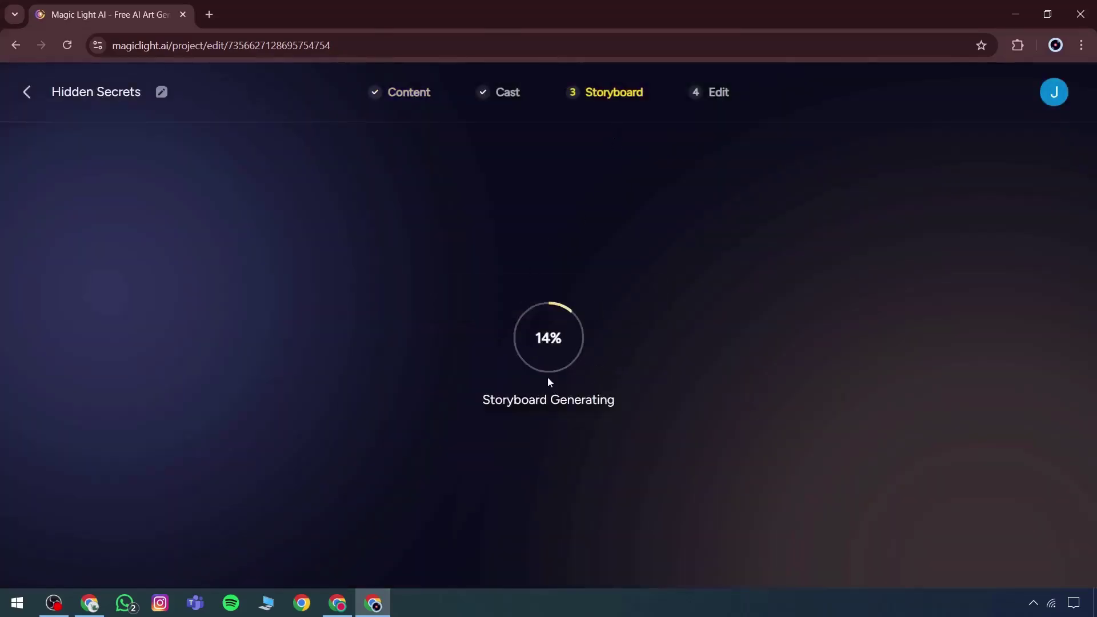
In the other window, review the Standard Plan price and expiry in the plans overview.
left_click(337, 603)
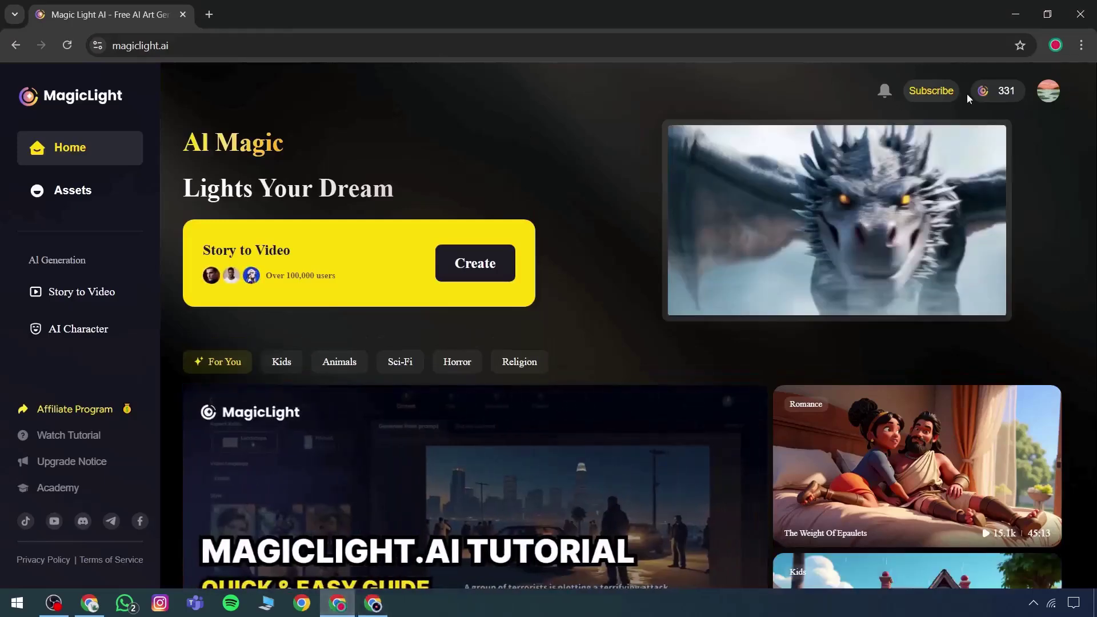
left_click(1000, 92)
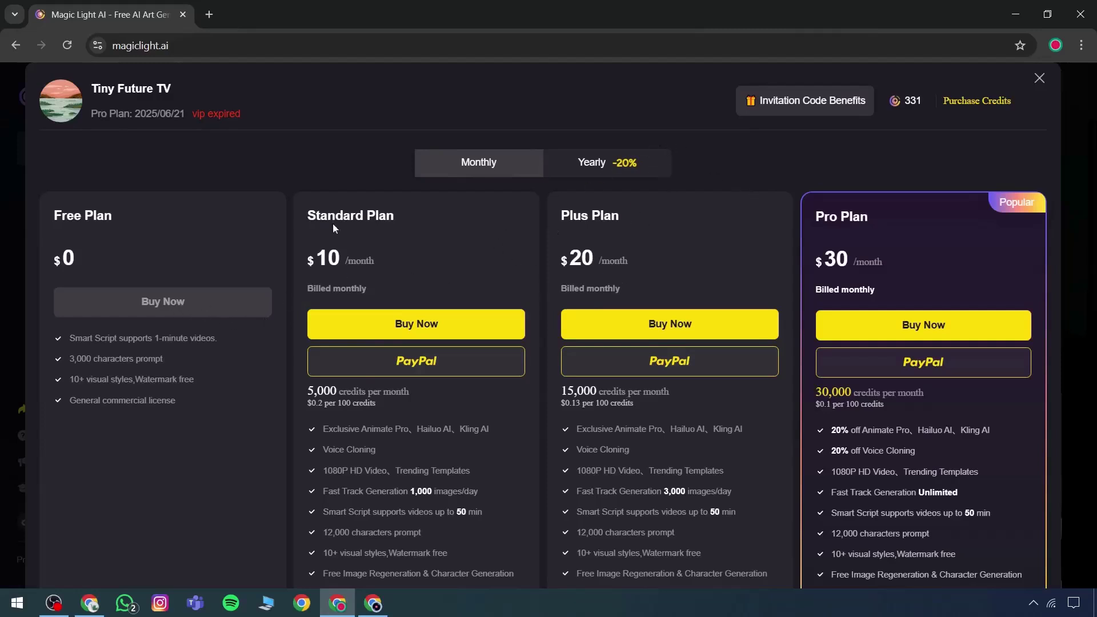
left_click_drag(308, 217, 386, 292)
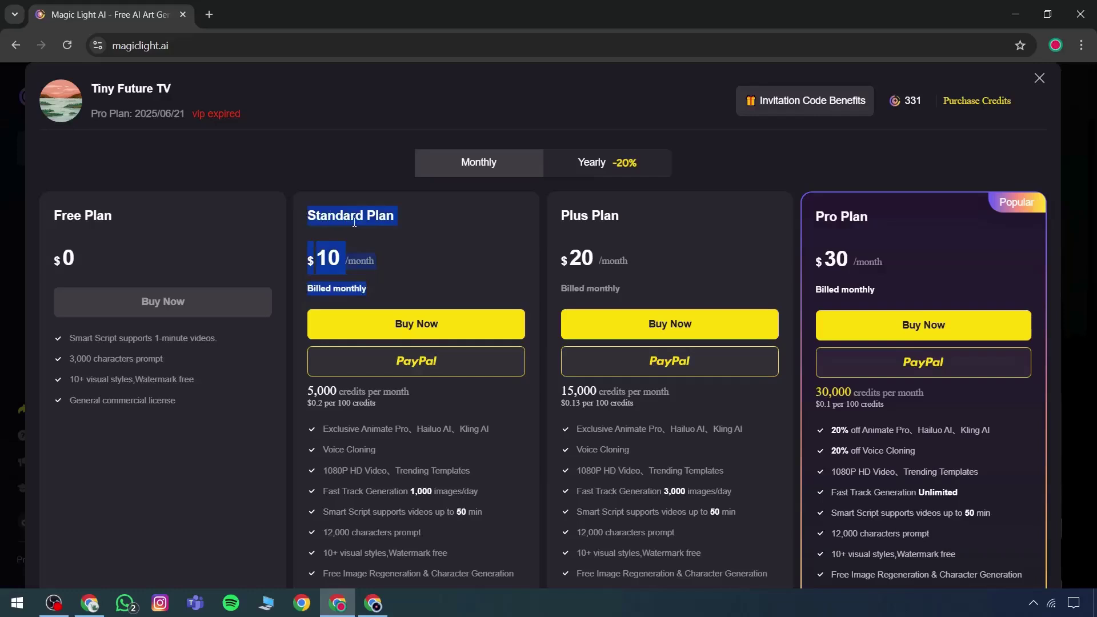
left_click(243, 118)
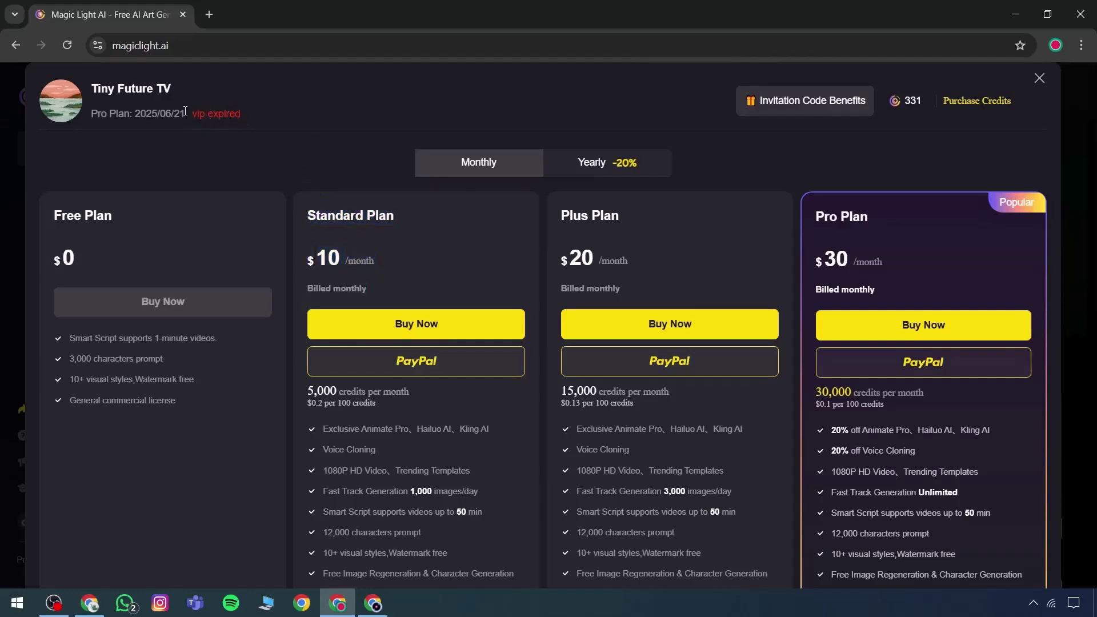
left_click_drag(169, 120, 136, 117)
left_click(1039, 78)
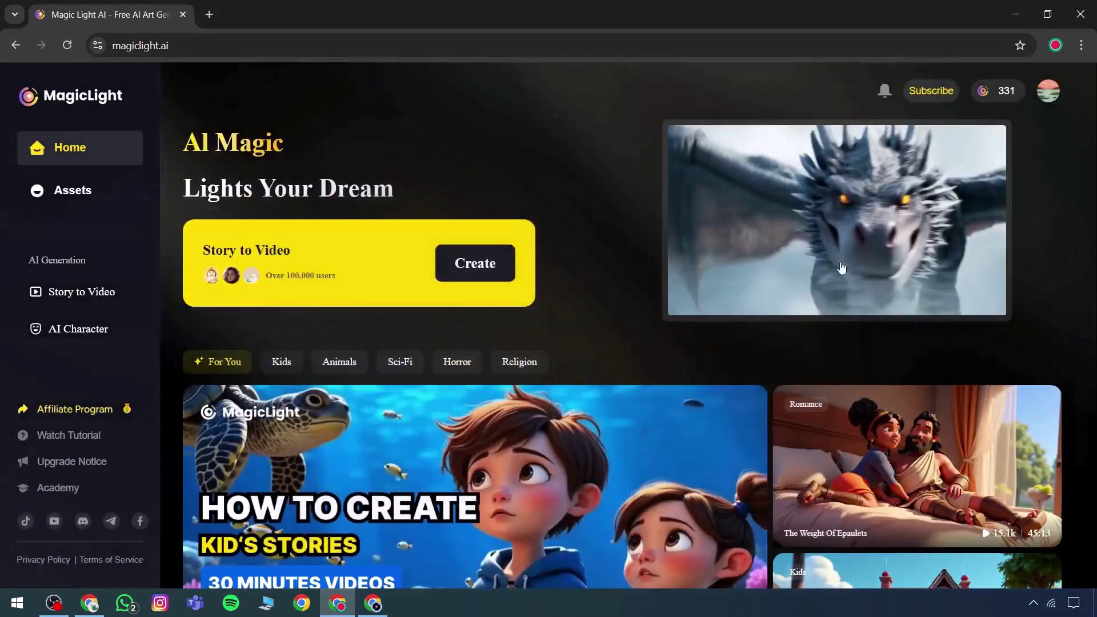
Open Assets and load the saved Brainrot multivers project.
left_click(87, 197)
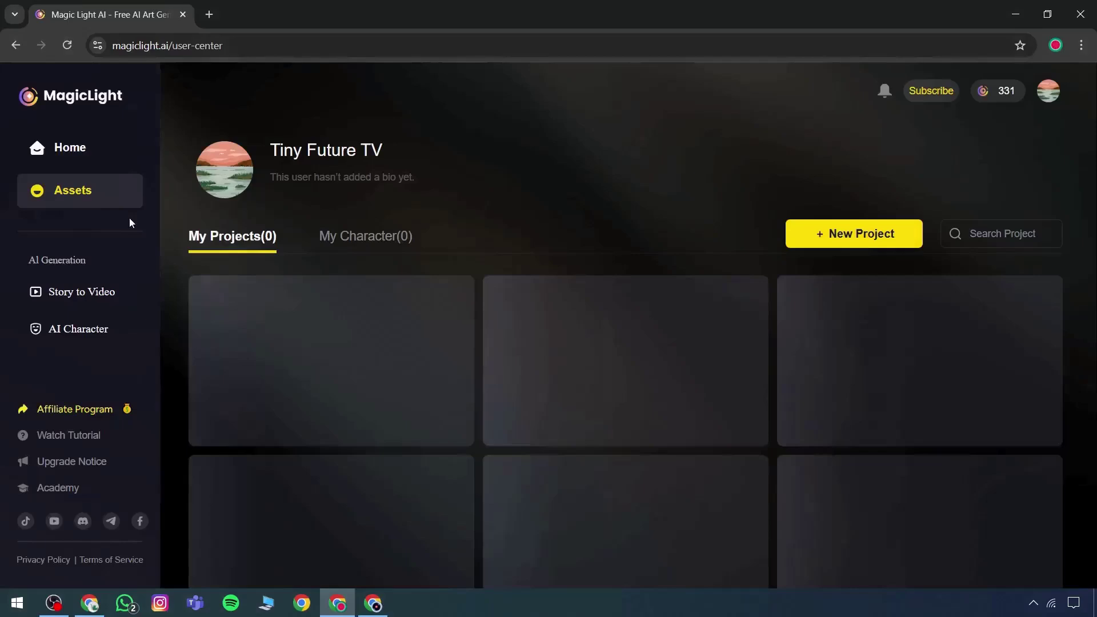
scroll(475, 286, "down", 3)
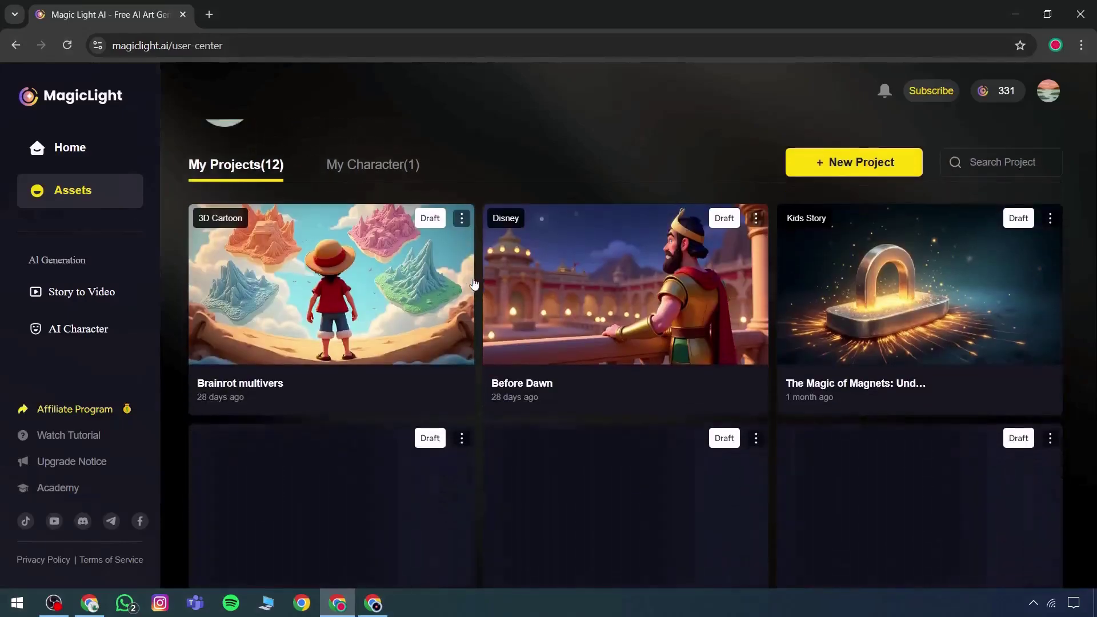
scroll(485, 314, "up", 3)
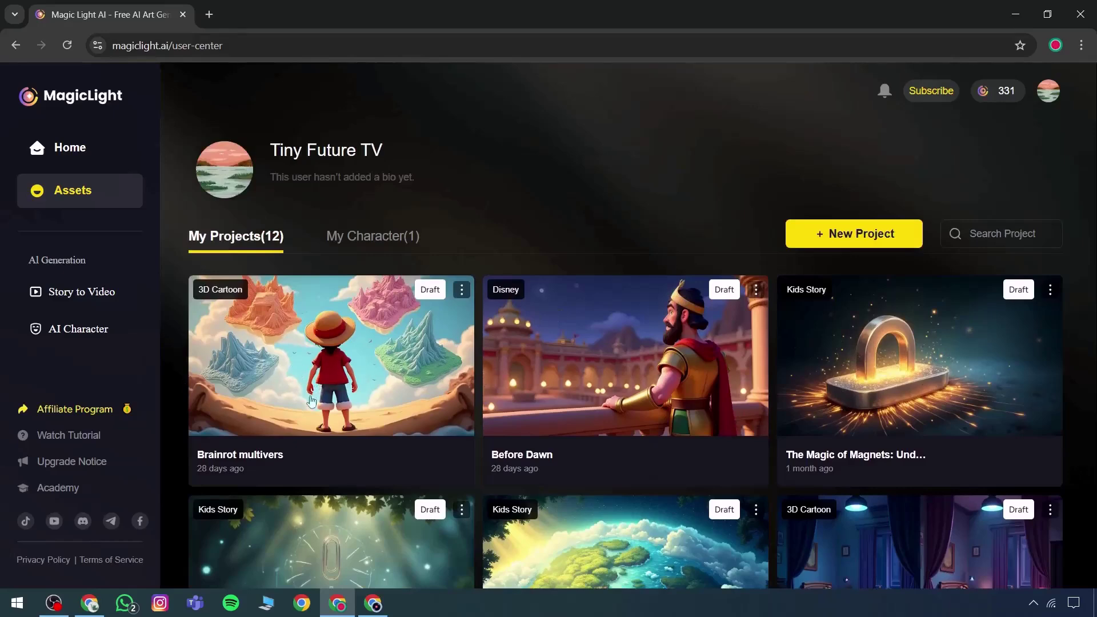
left_click(358, 354)
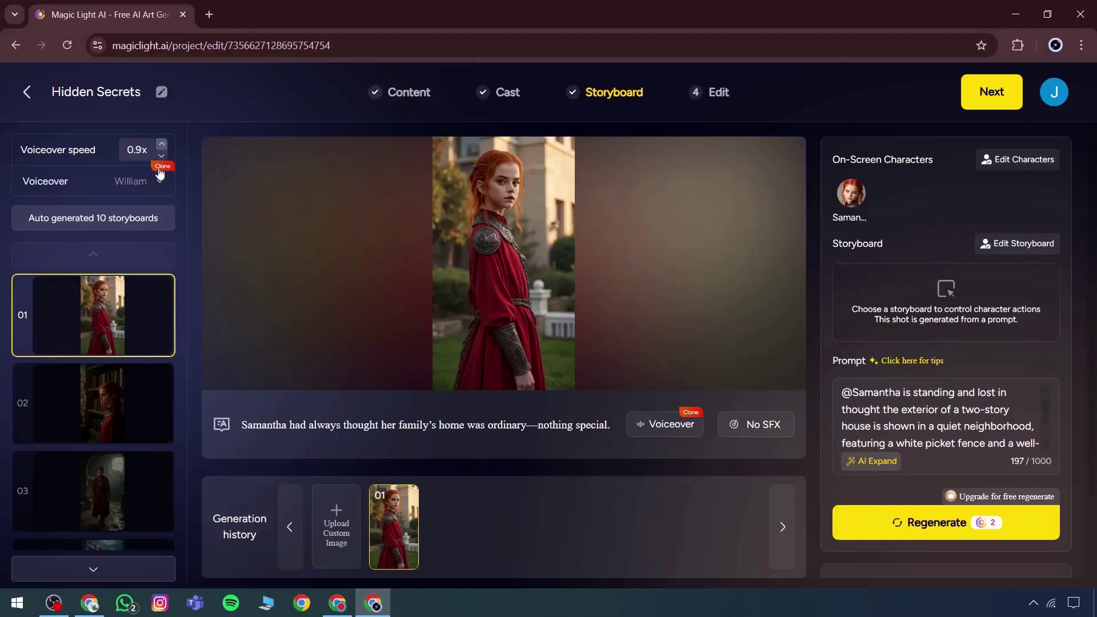
Set the voiceover speed to 1.0x and the narrator voice to Laura.
left_click(157, 176)
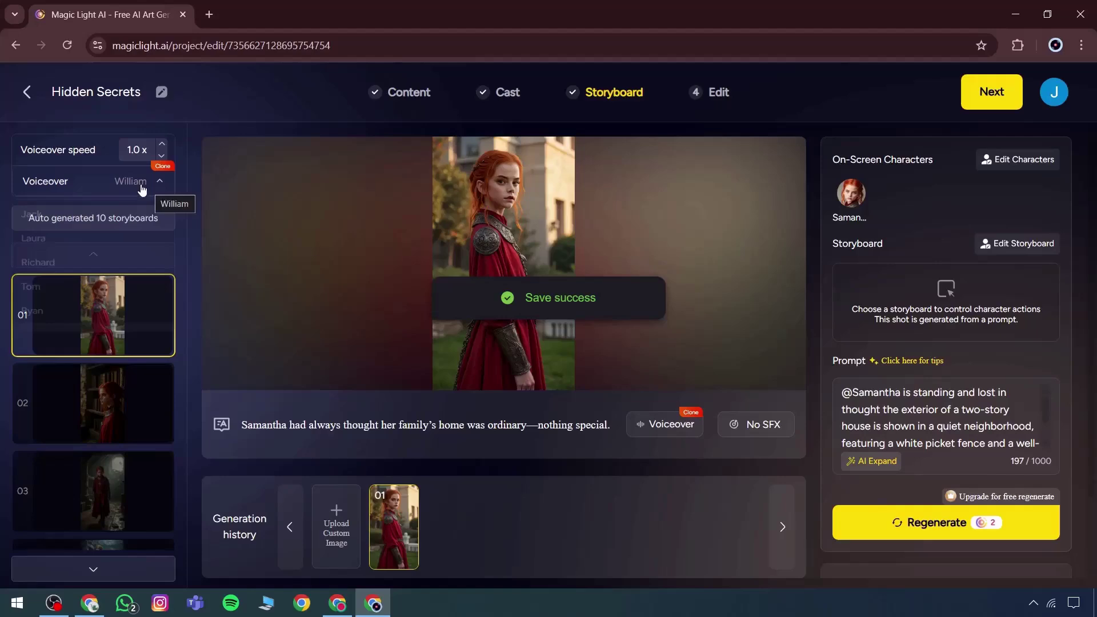
left_click(153, 183)
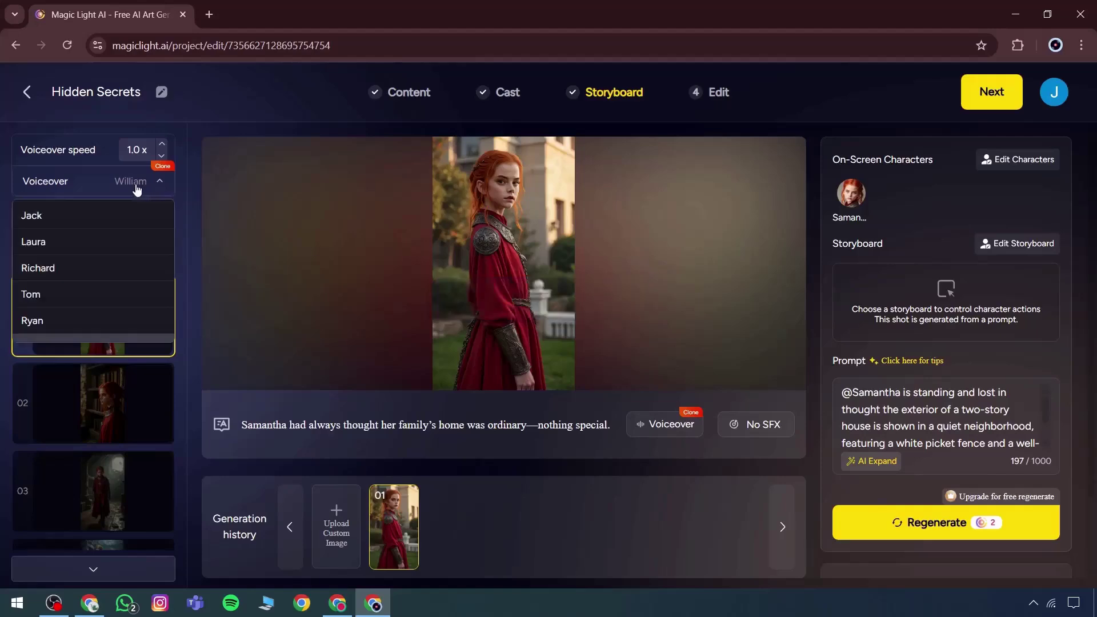
left_click(37, 243)
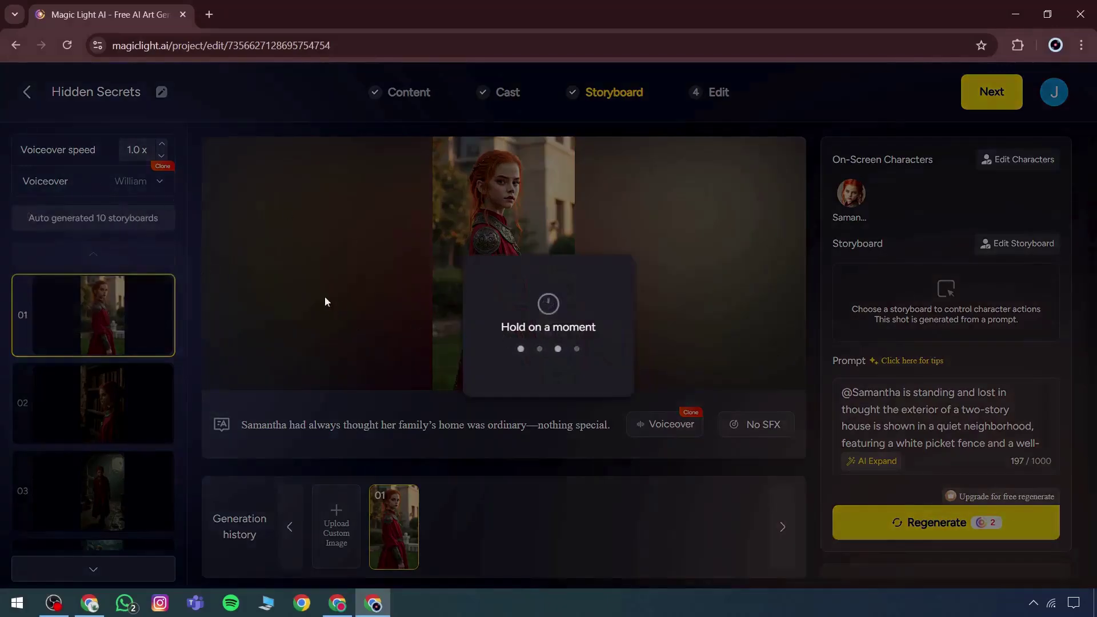
Leave Brainrot multivers for the project list and return to the Hidden Secrets window.
left_click(337, 603)
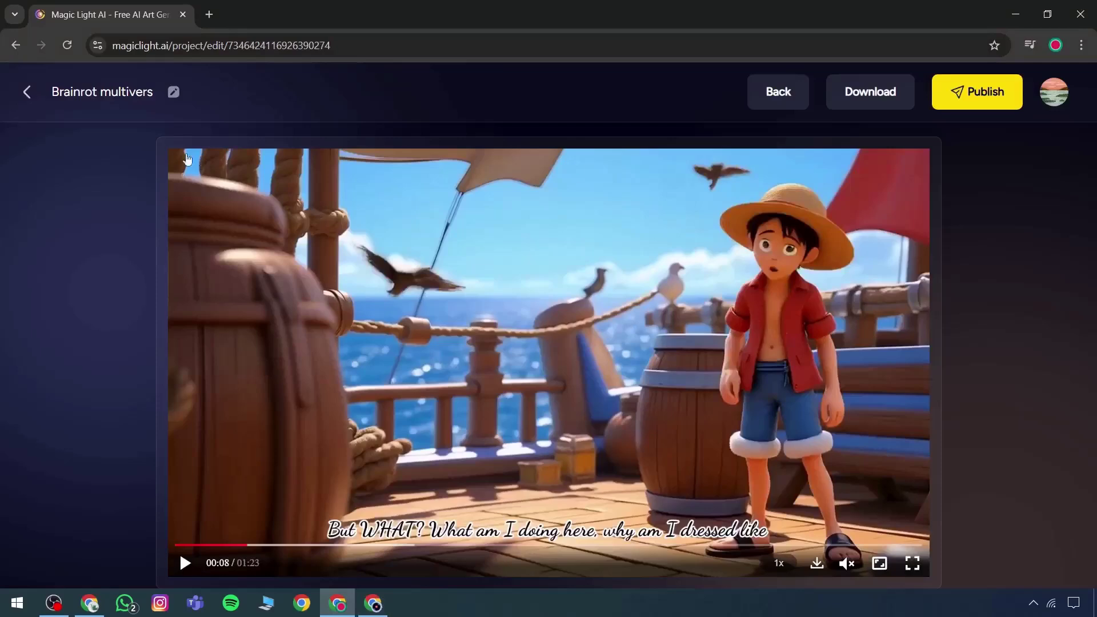
left_click(27, 94)
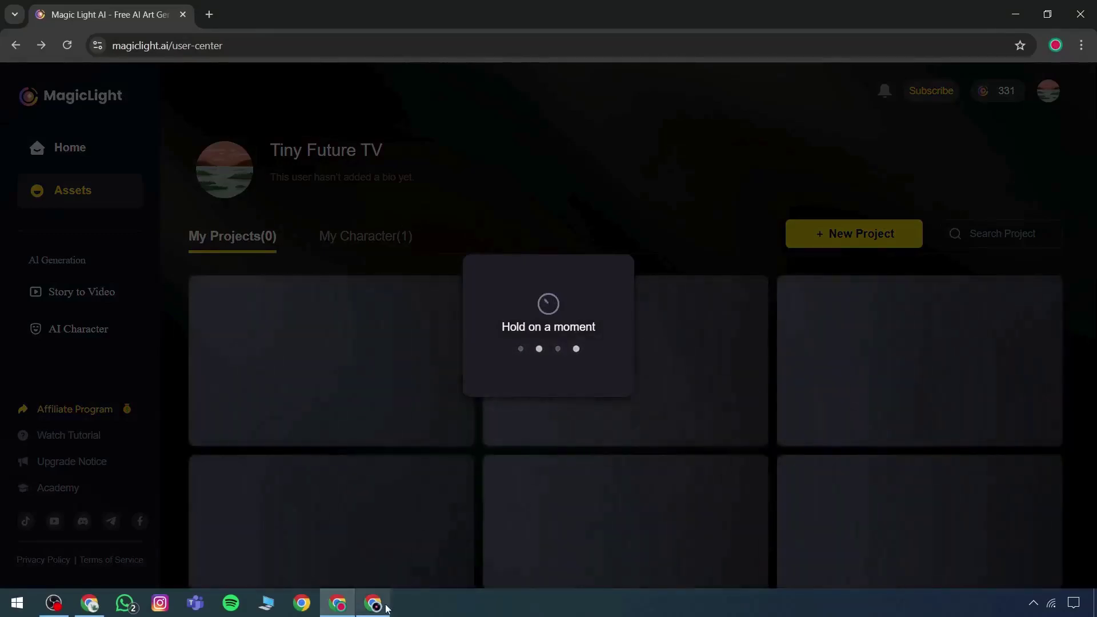
left_click(387, 607)
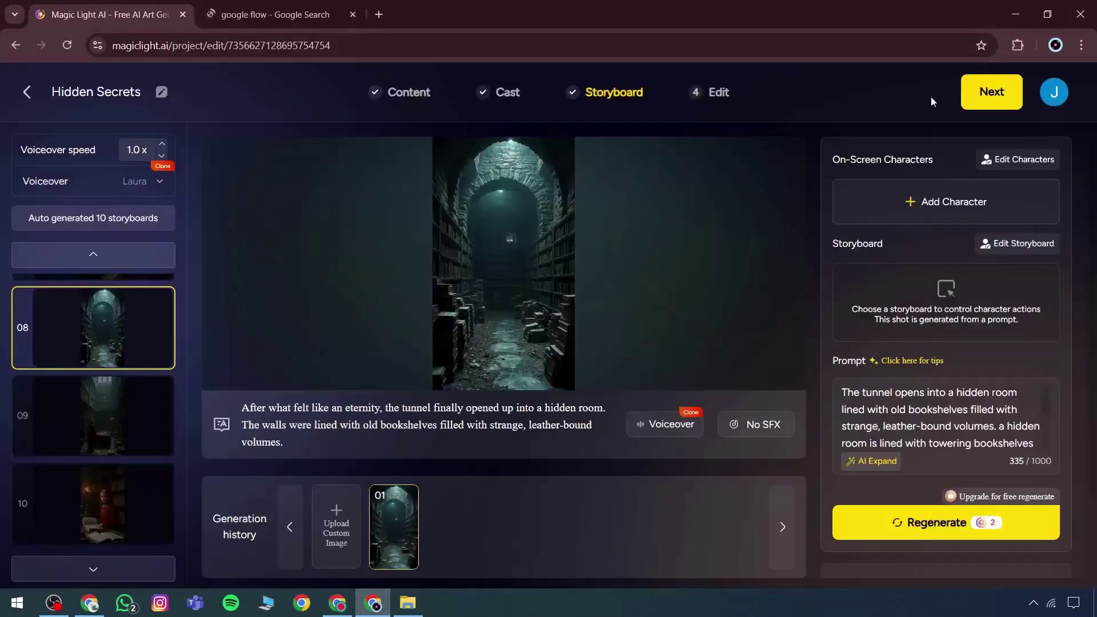
Move past the storyboard, silence the animation prompt, and queue all 10 shots in Animate All.
left_click(983, 95)
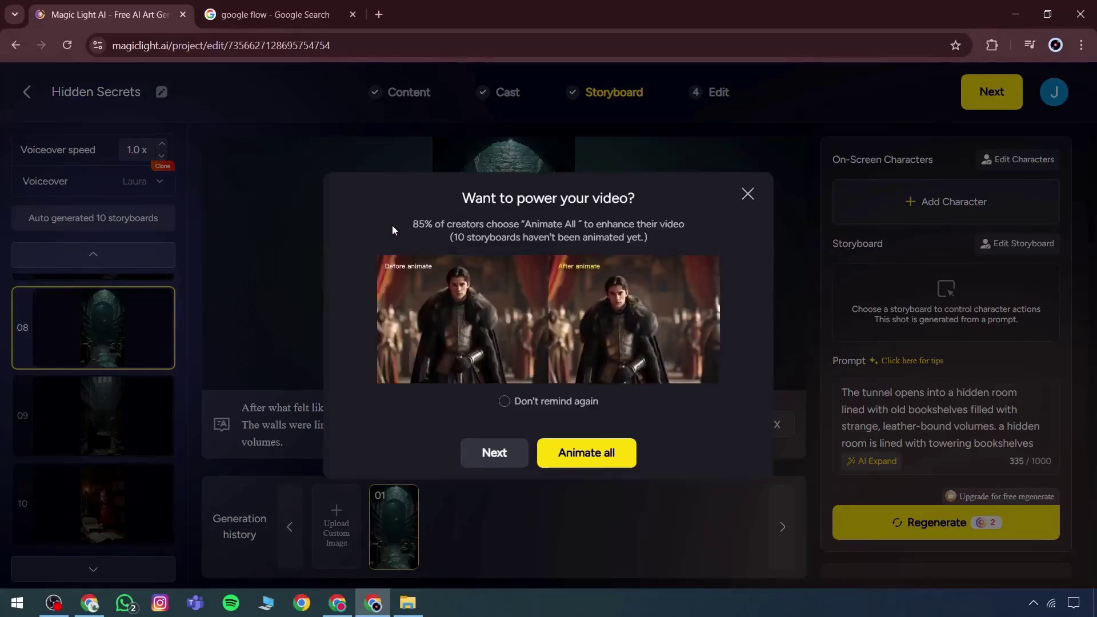
left_click_drag(392, 223, 628, 243)
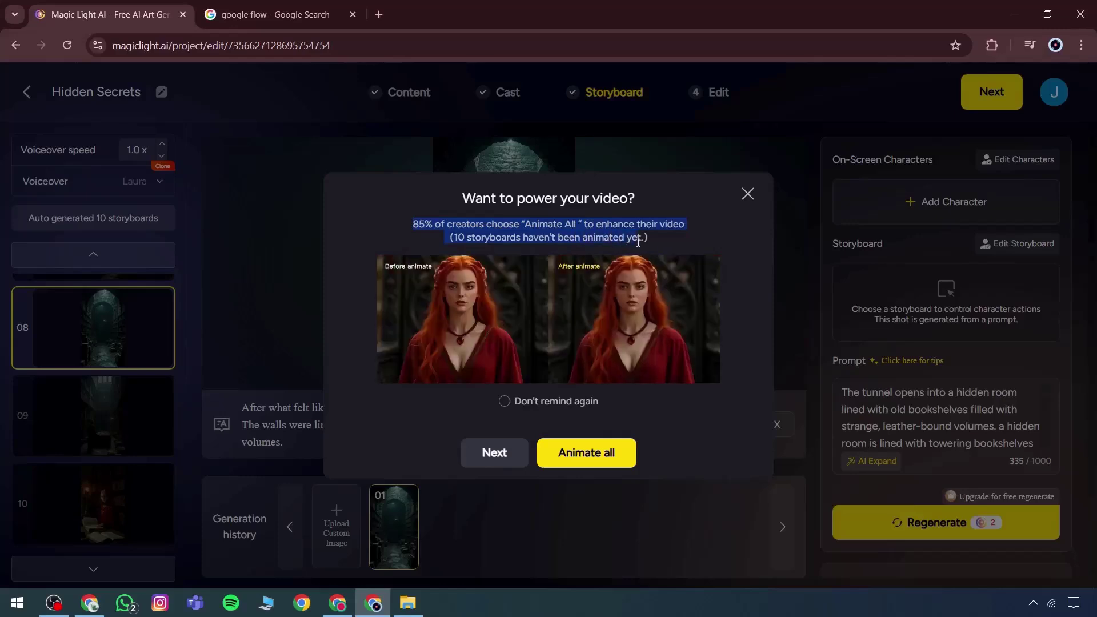
left_click(654, 240)
left_click(507, 401)
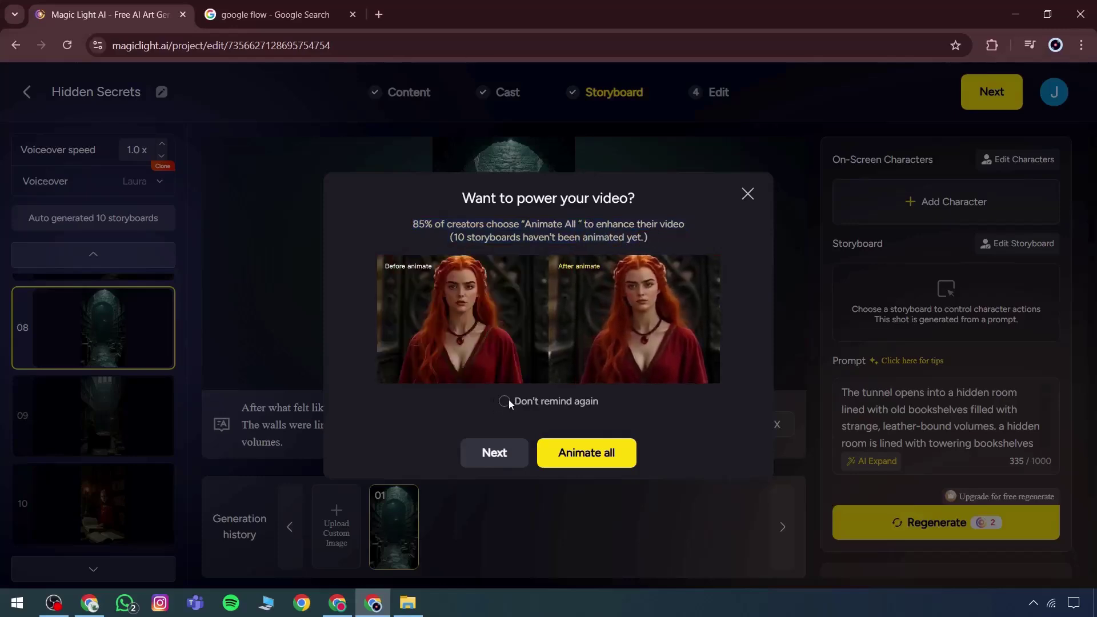
left_click(575, 450)
scroll(401, 360, "down", 3)
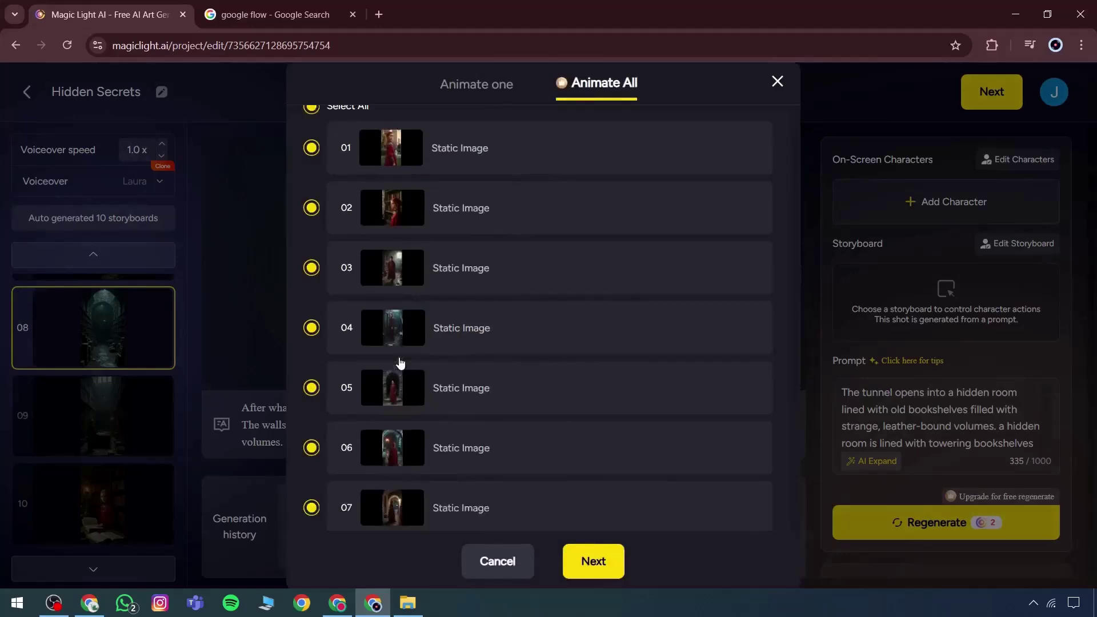
scroll(402, 358, "up", 3)
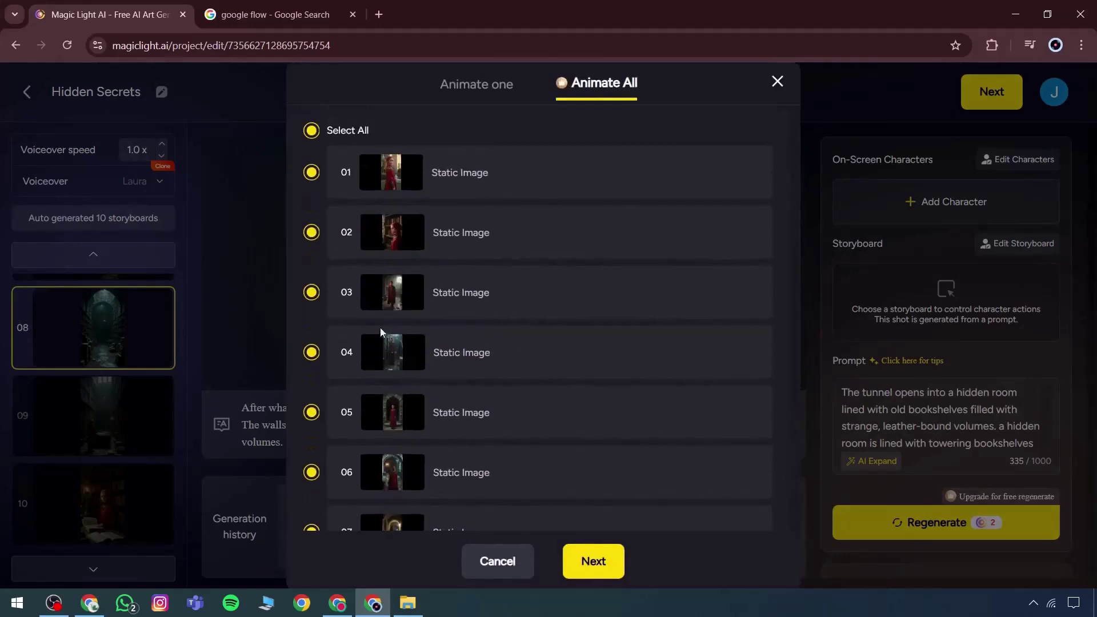
scroll(381, 343, "down", 3)
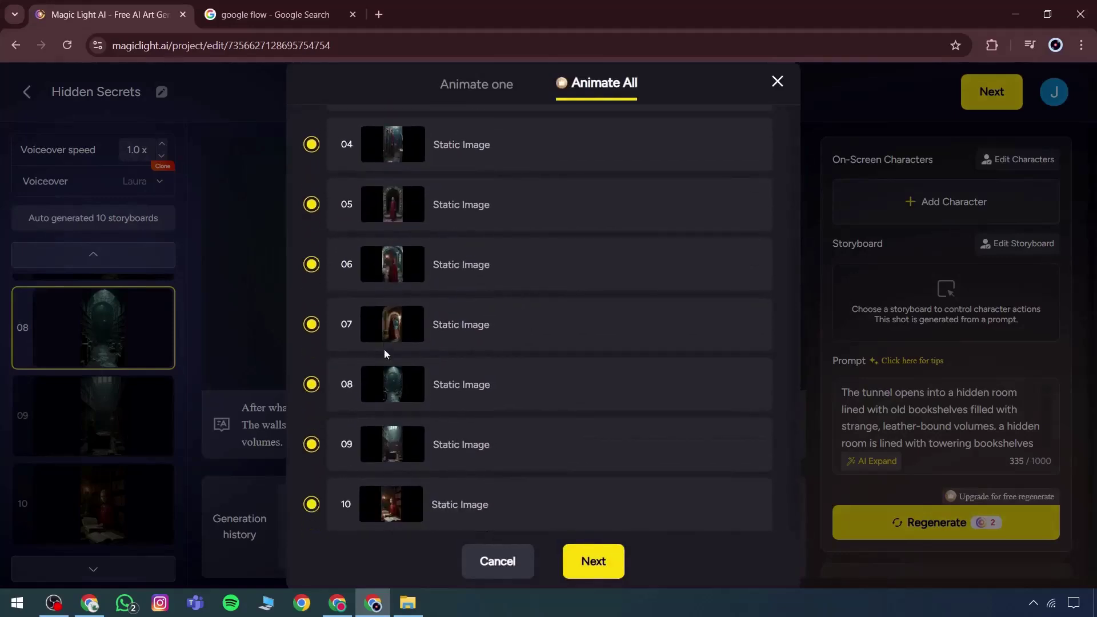
left_click(597, 556)
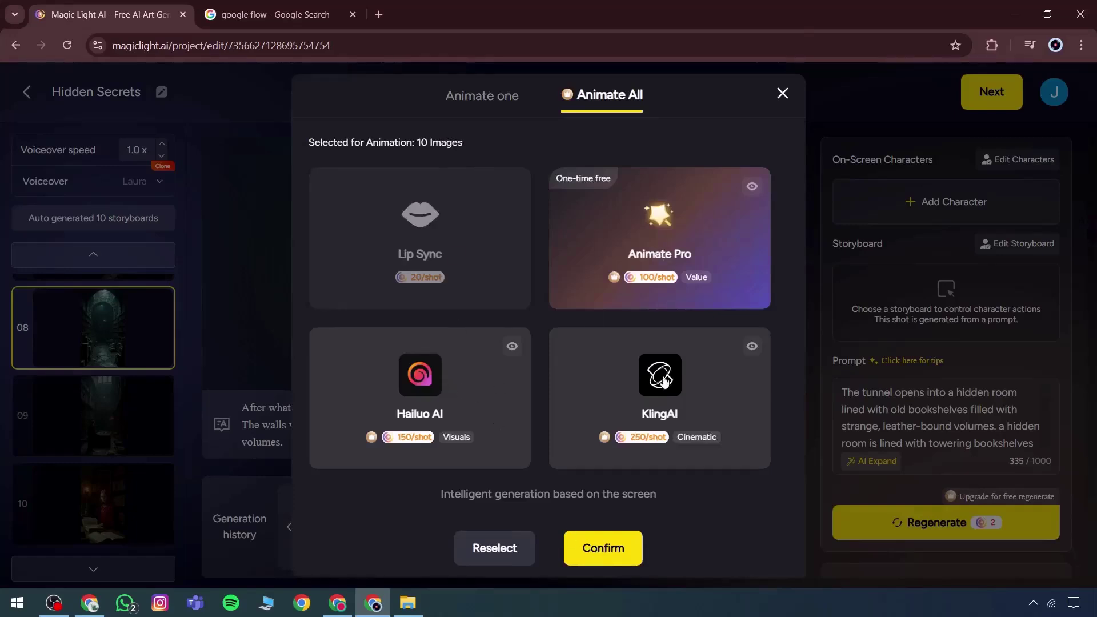
Try Animate Pro, Hailuo AI and KlingAI, closing the pricing-plans popup after each without buying.
left_click(663, 254)
left_click(1040, 77)
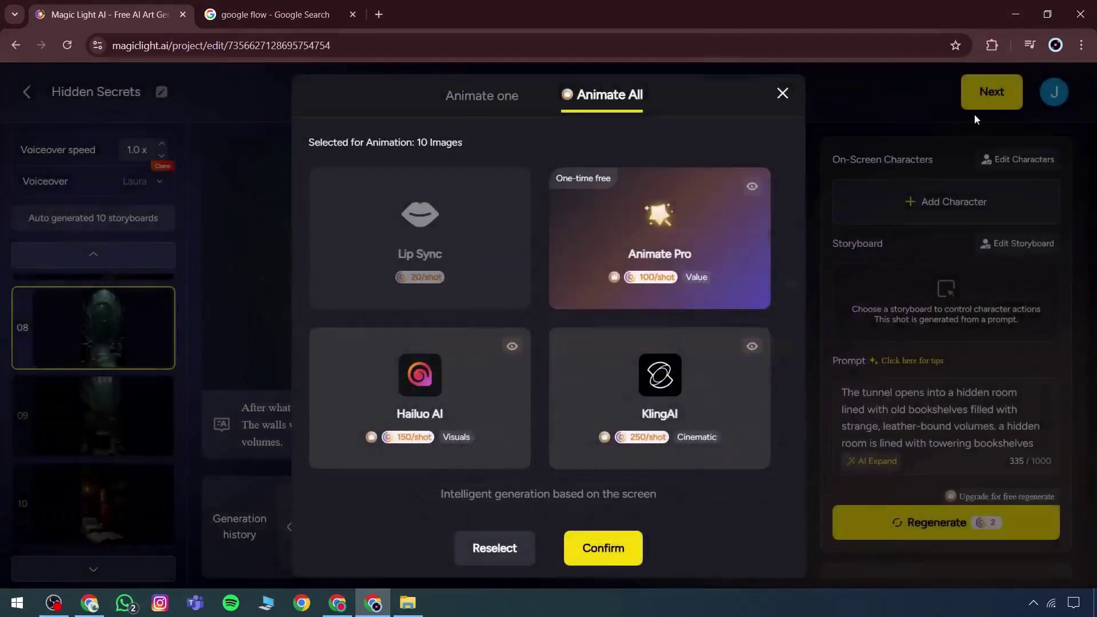
left_click(490, 376)
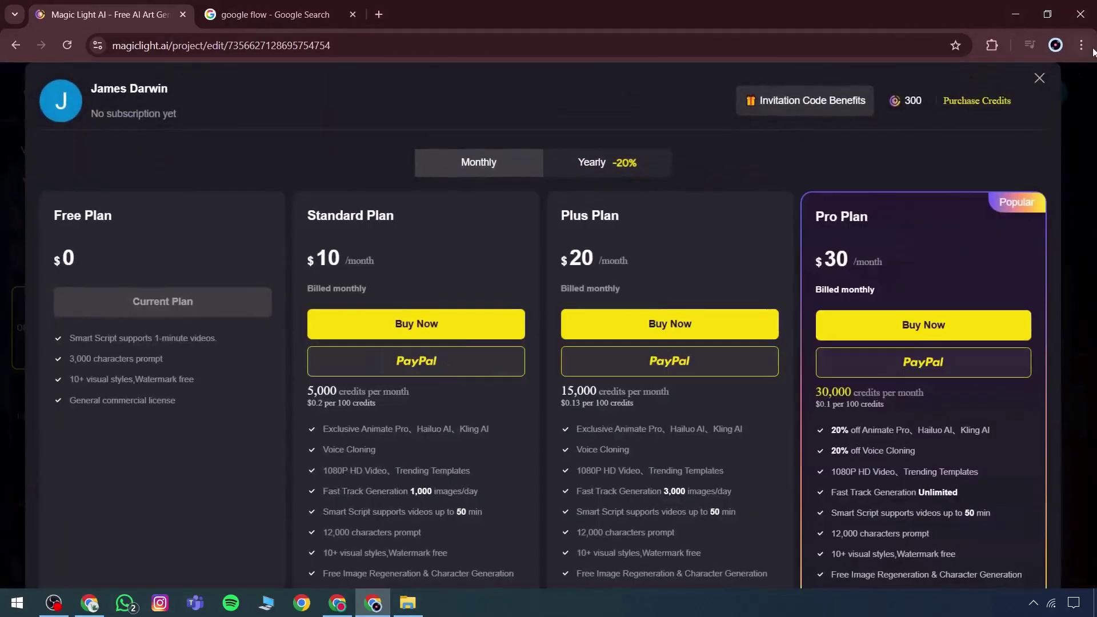
left_click(1041, 78)
left_click(610, 554)
left_click(592, 430)
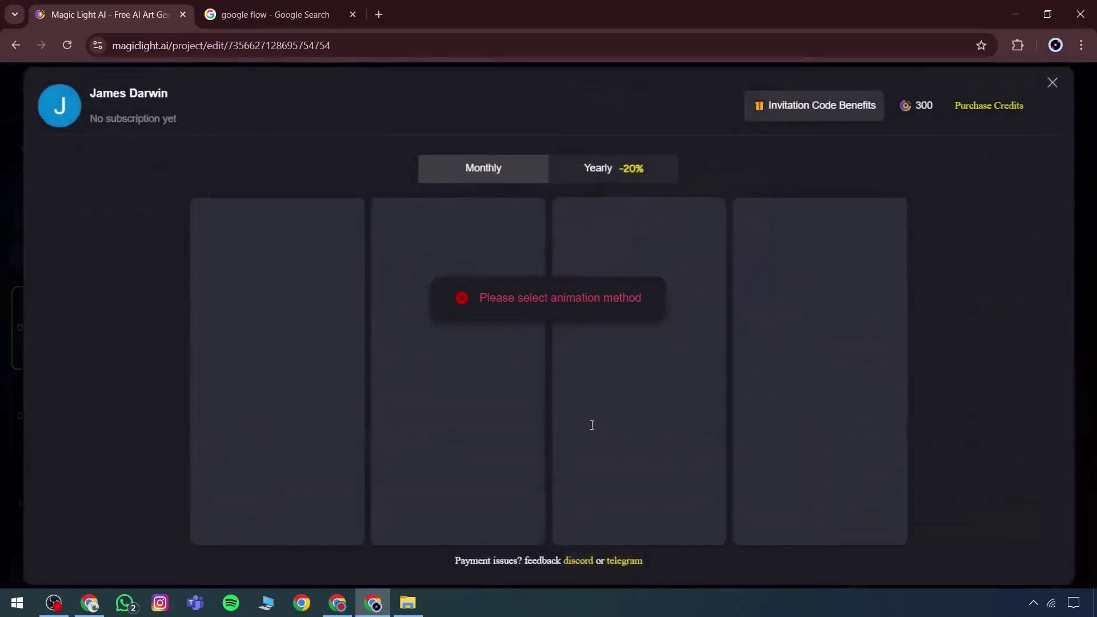
left_click(1039, 78)
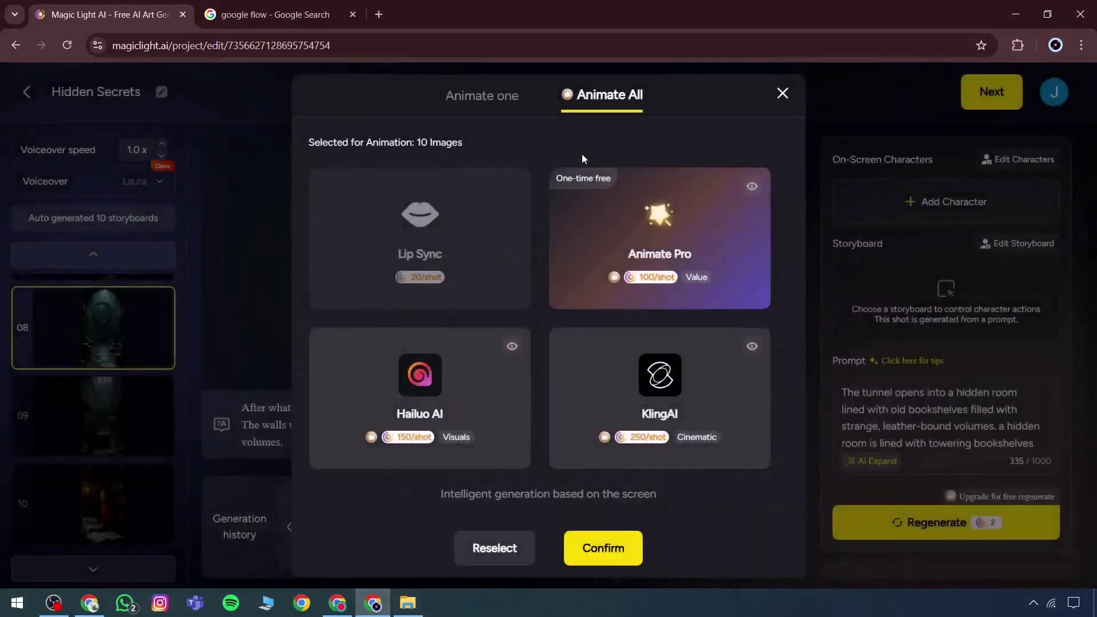
Animate shot 08 alone with Animate Pro, then dismiss the overlay-text length warning.
left_click(483, 92)
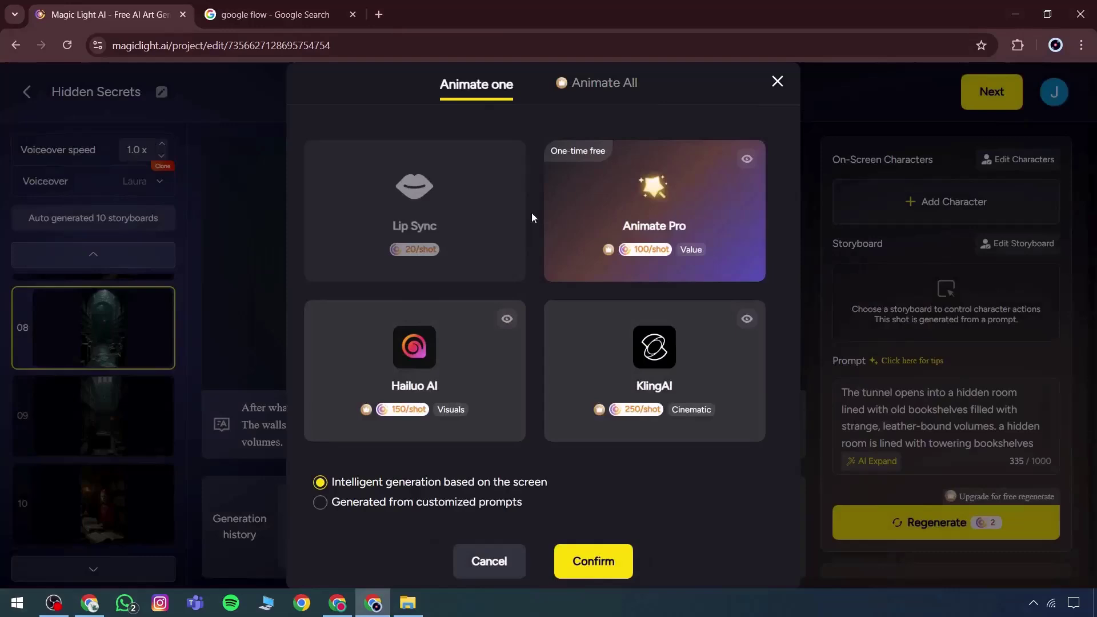
left_click(600, 209)
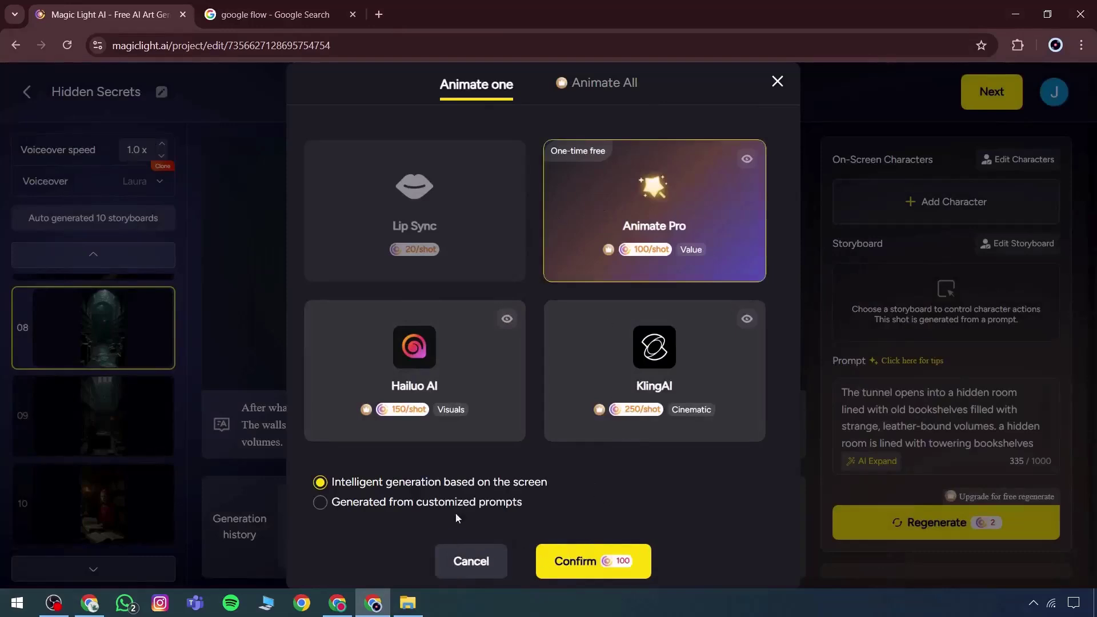
left_click(568, 563)
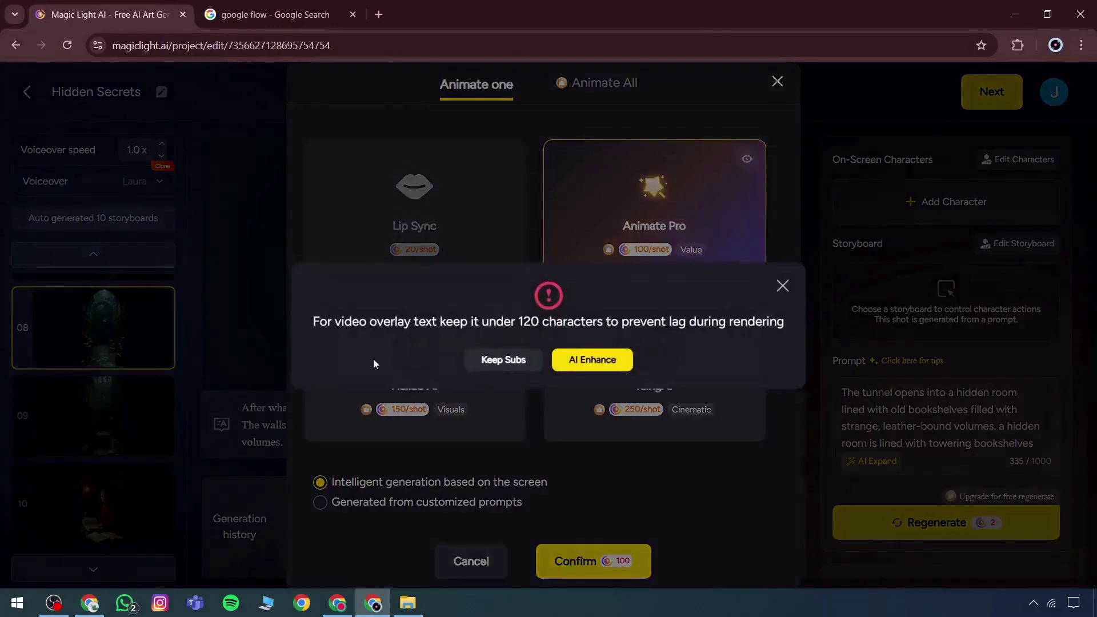
mouse_move(318, 324)
left_mouse_down()
mouse_move(786, 324)
mouse_move(316, 329)
left_mouse_up()
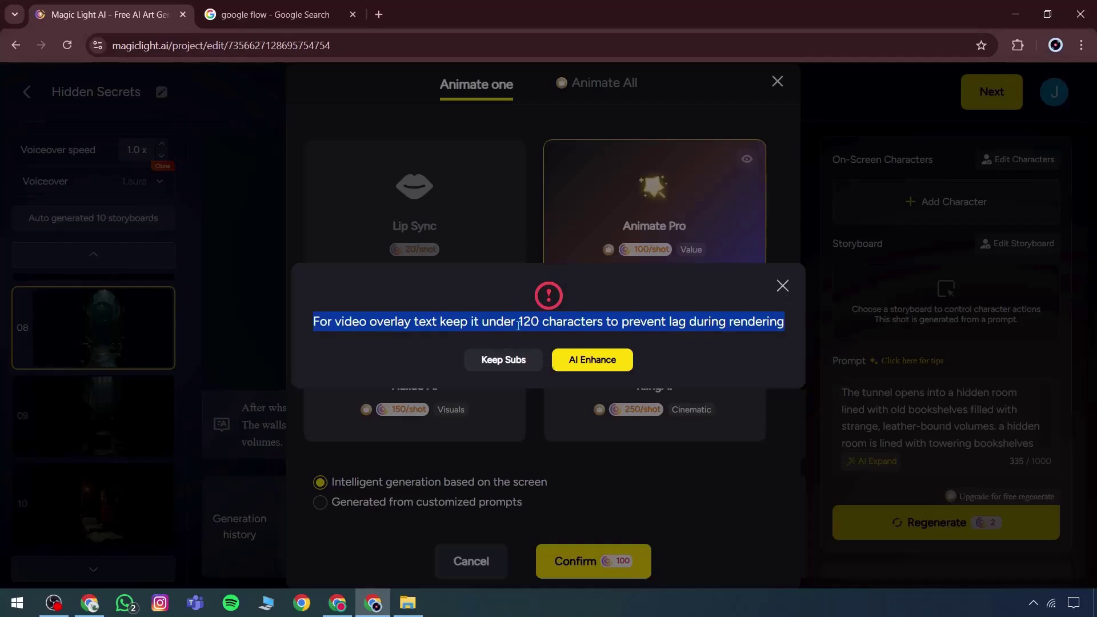
left_click(783, 286)
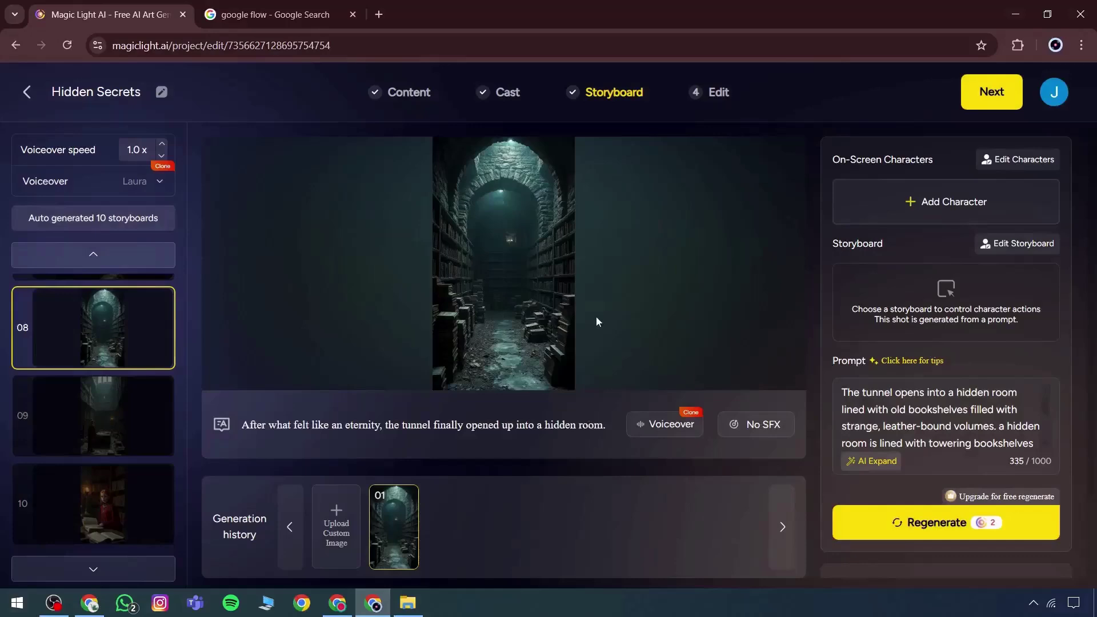
Advance to Edit, apply the yellow cover Header Style, and review the Subtitle and Background Music options.
left_click(993, 94)
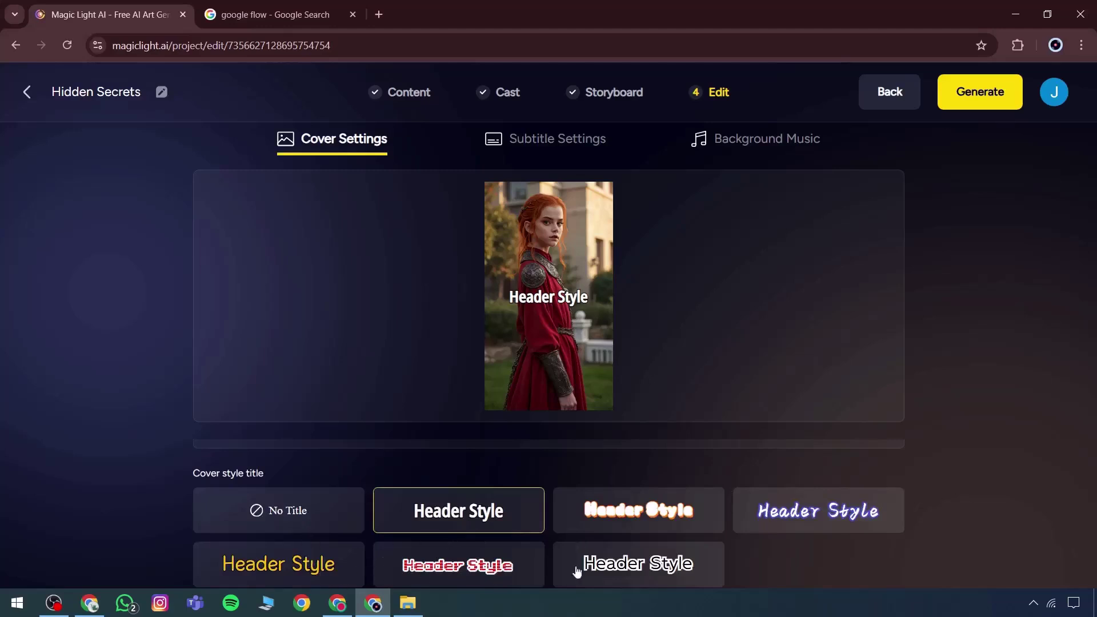
left_click(279, 564)
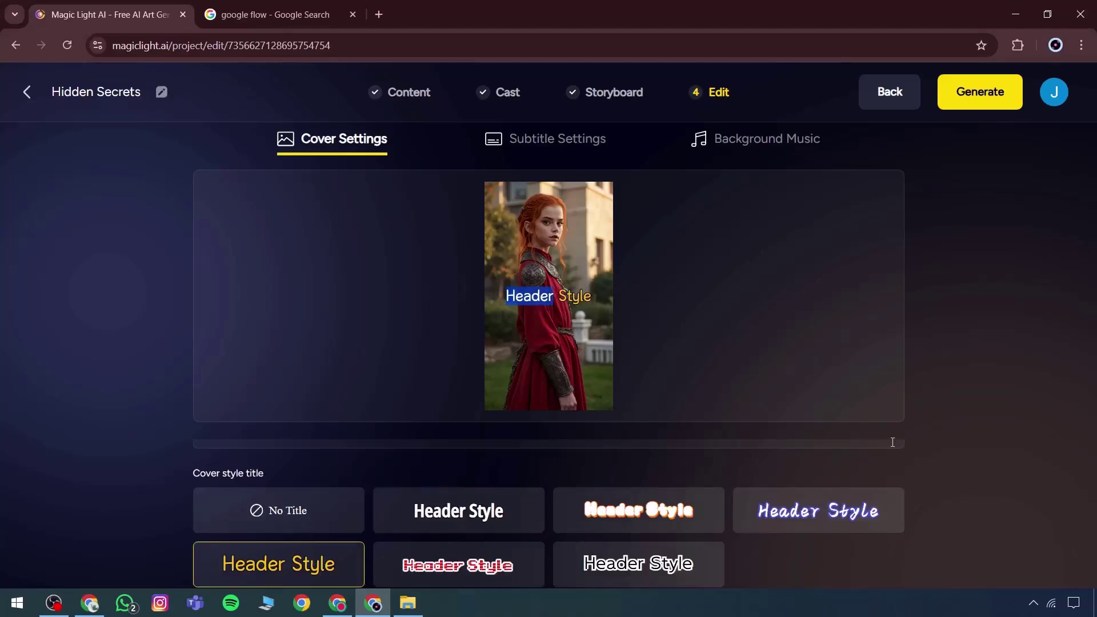
left_click(537, 149)
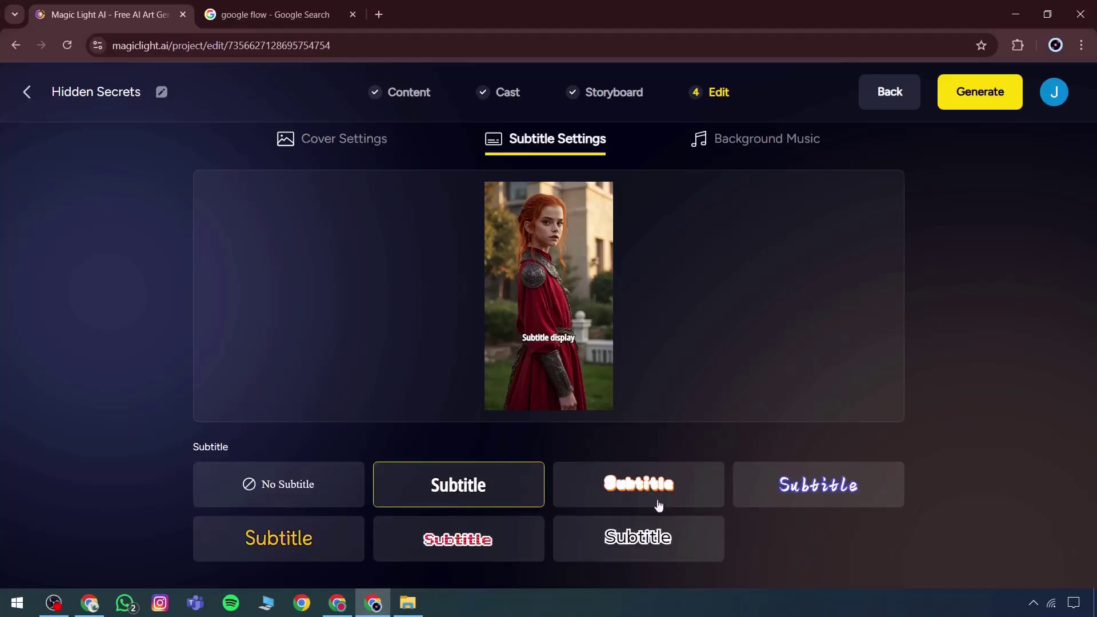
left_click(729, 149)
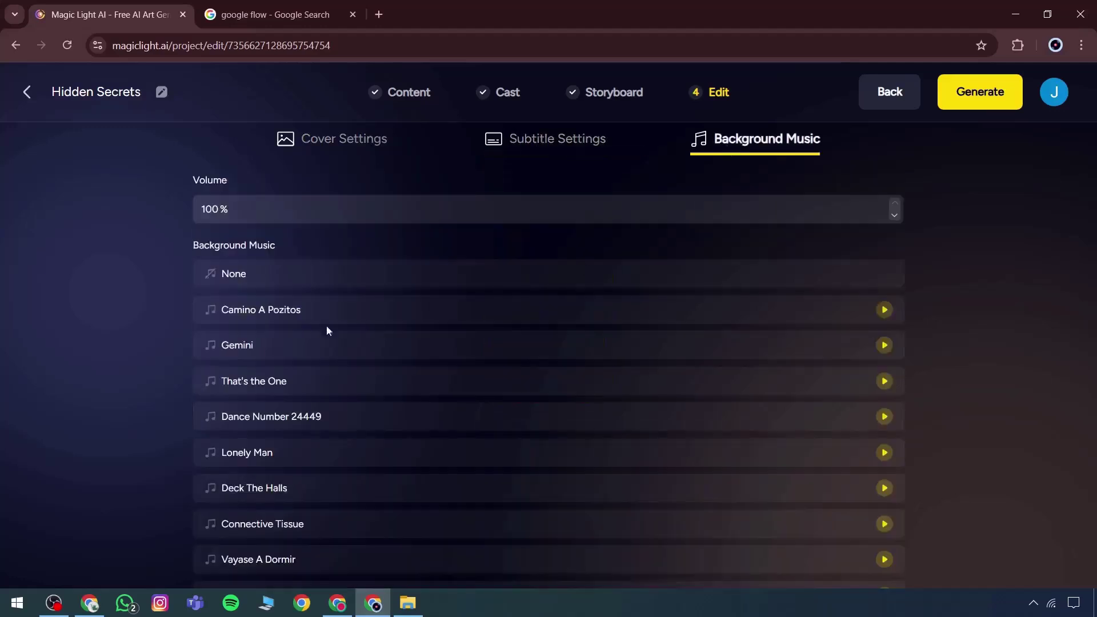
scroll(688, 358, "down", 4)
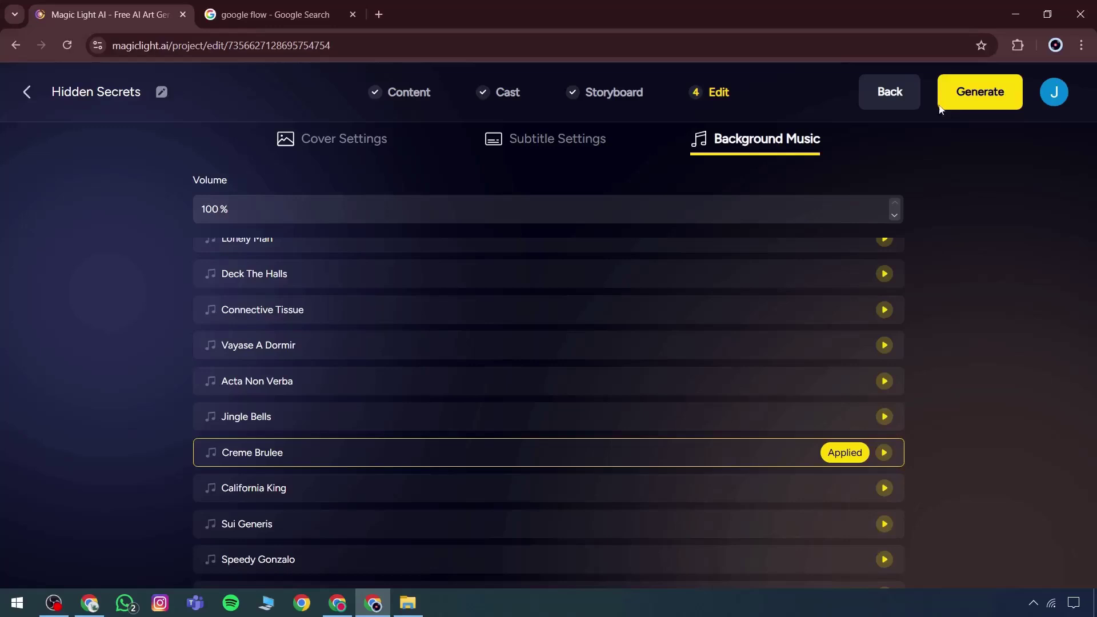
Generate the video at 9:16 ratio in Standard 720p, then switch to the other browser window.
left_click(982, 96)
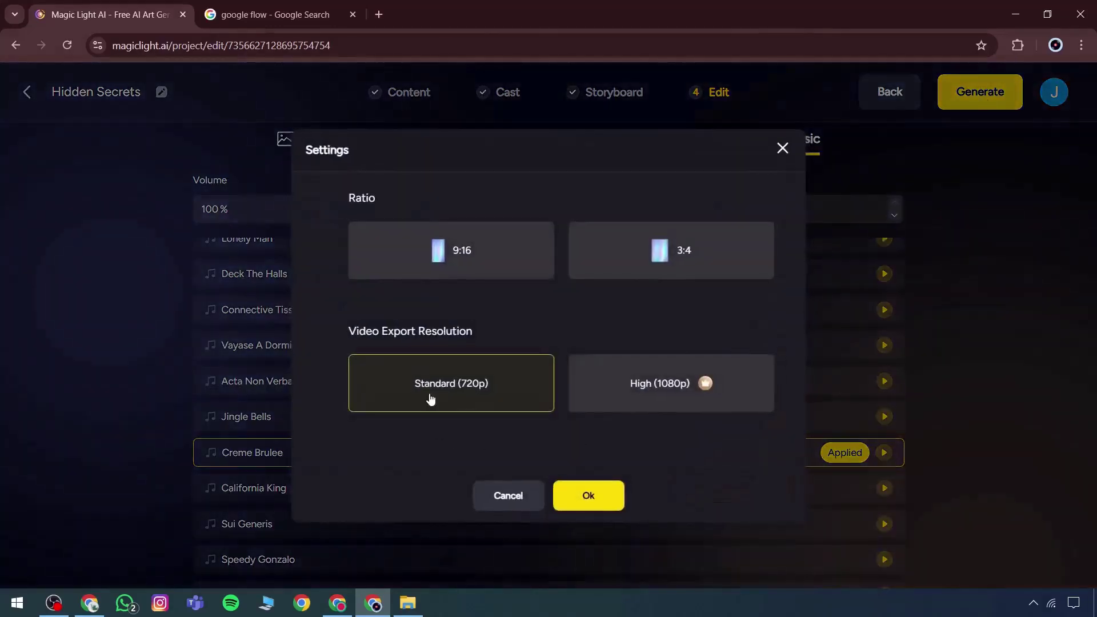
left_click(437, 247)
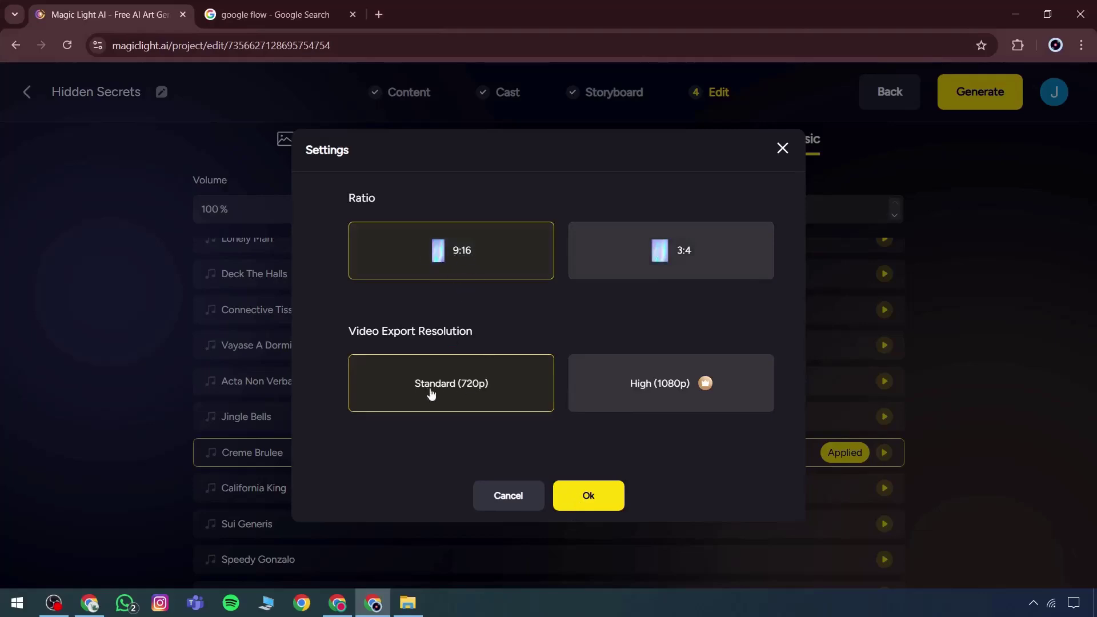
left_click(575, 491)
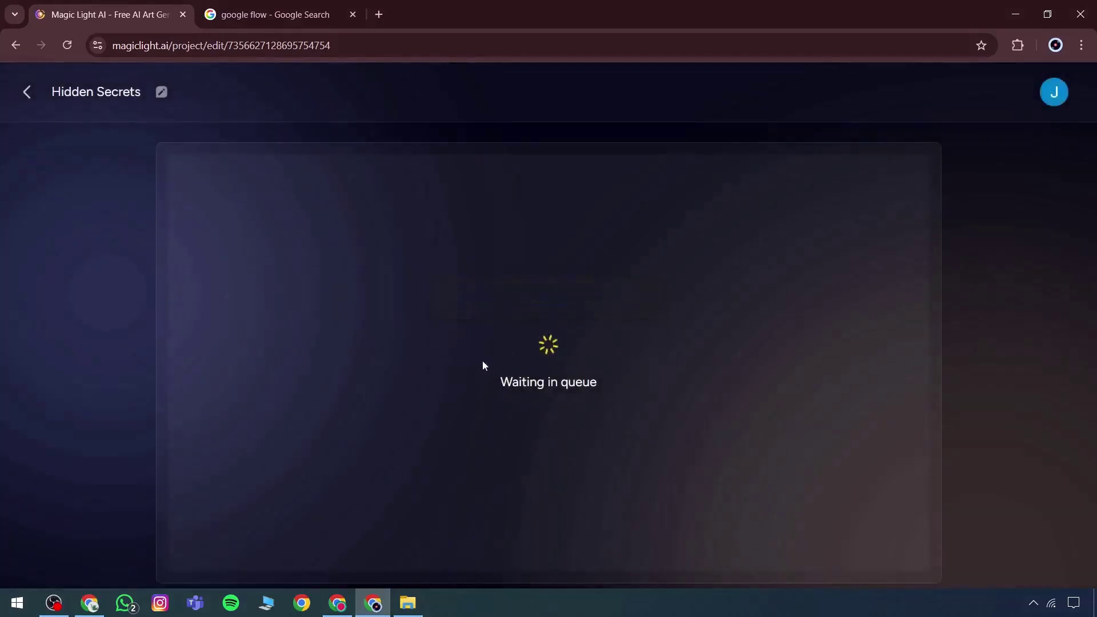
left_click(338, 603)
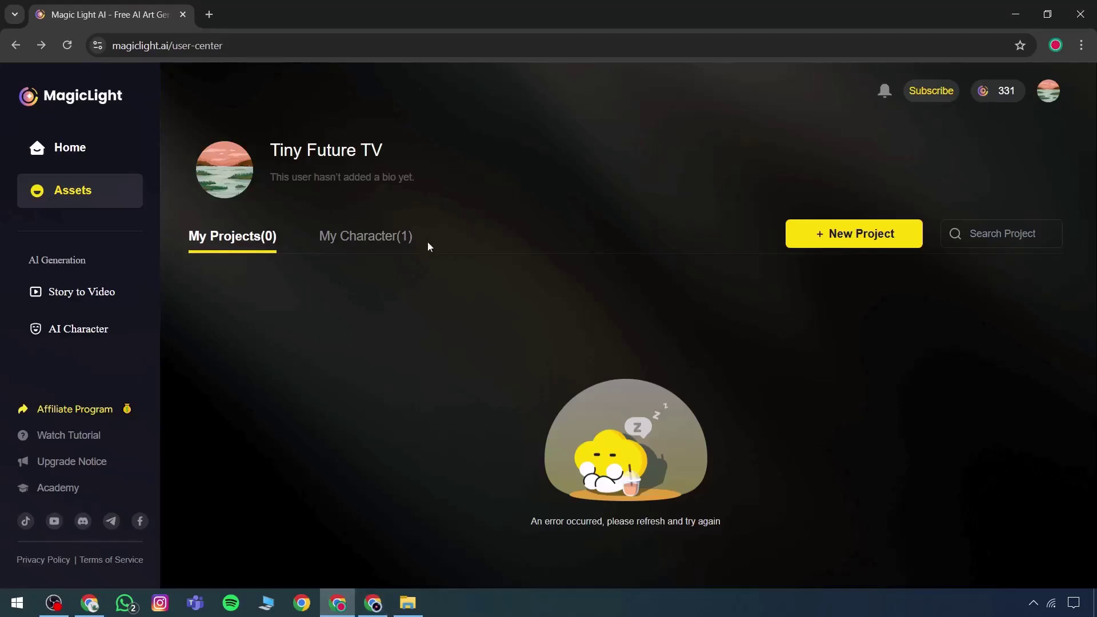
Go from Home to Assets and open the 'How Your Brain Edits Reality' project from My Projects.
left_click(80, 146)
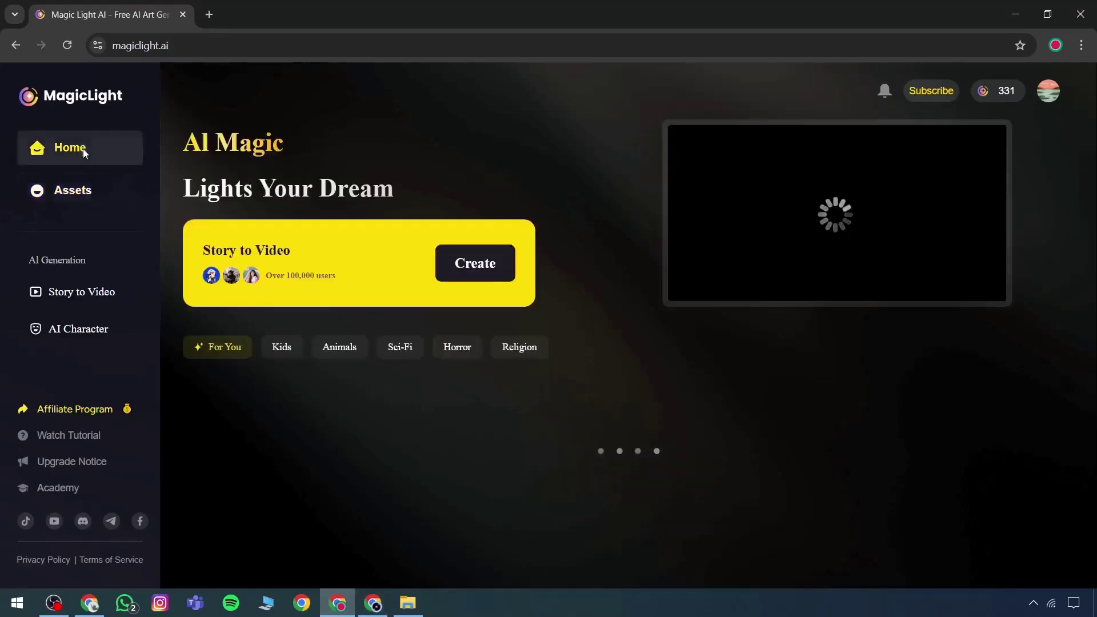
left_click(81, 189)
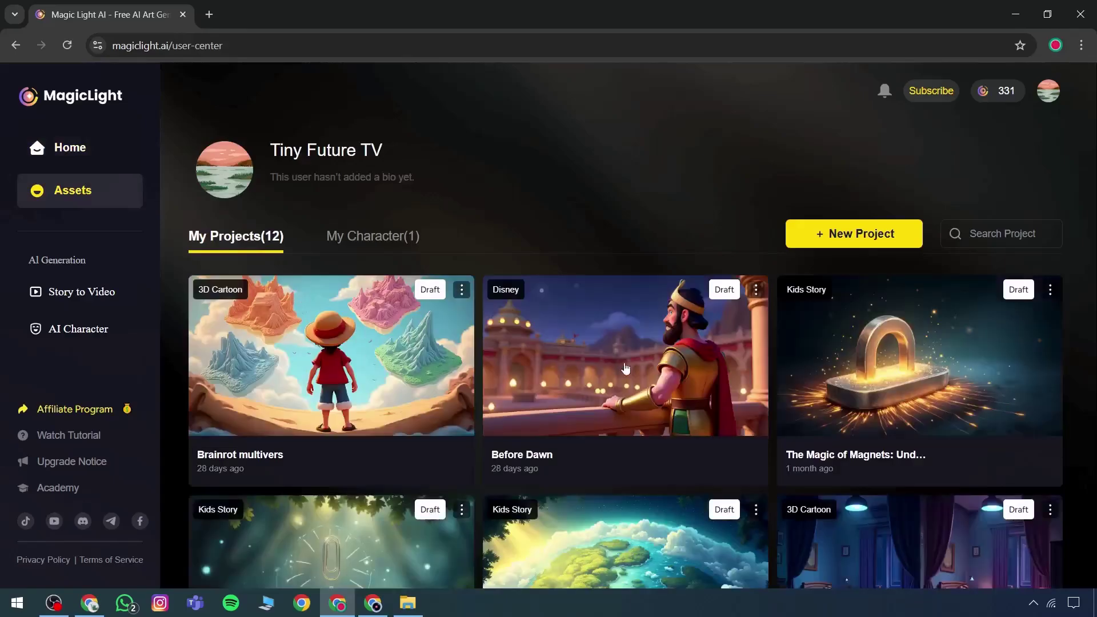
scroll(652, 370, "down", 3)
scroll(652, 370, "down", 6)
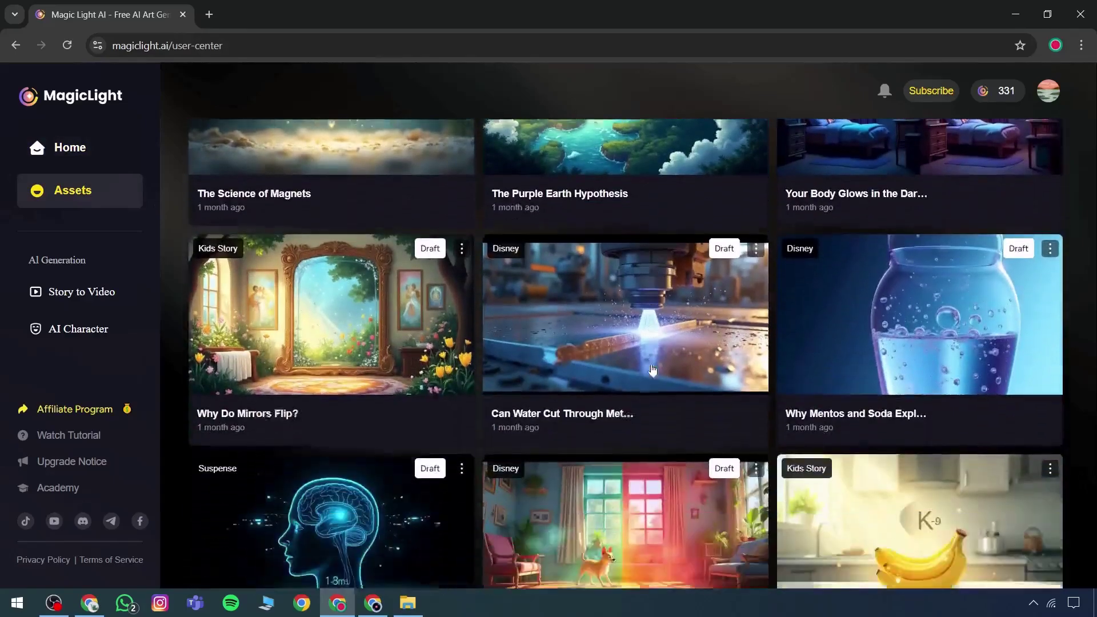
scroll(653, 370, "up", 10)
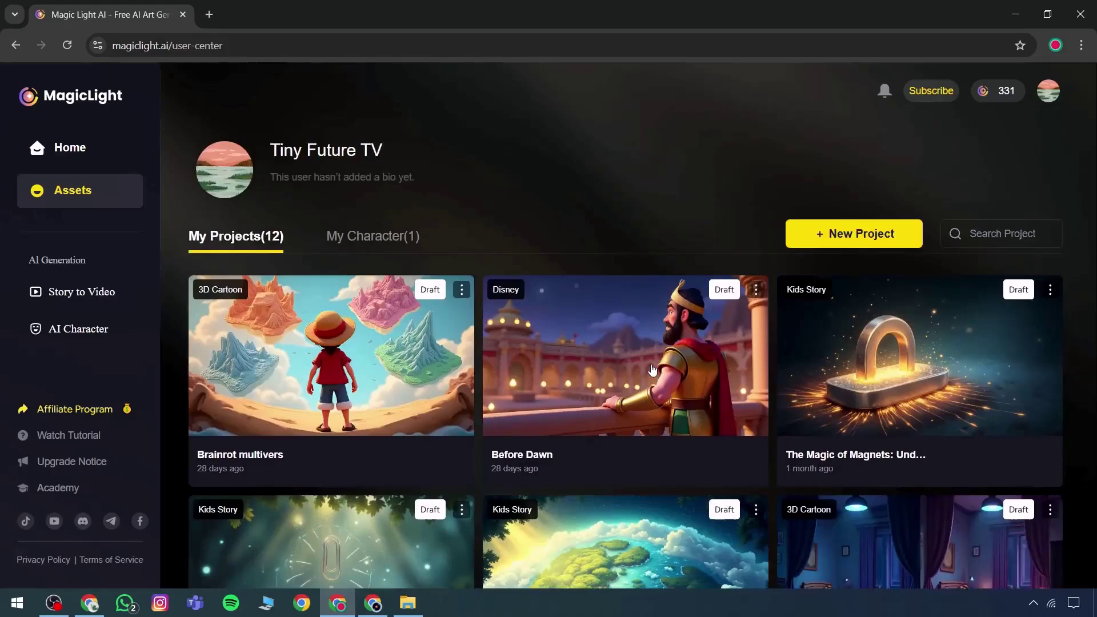
scroll(416, 448, "down", 10)
left_click(347, 482)
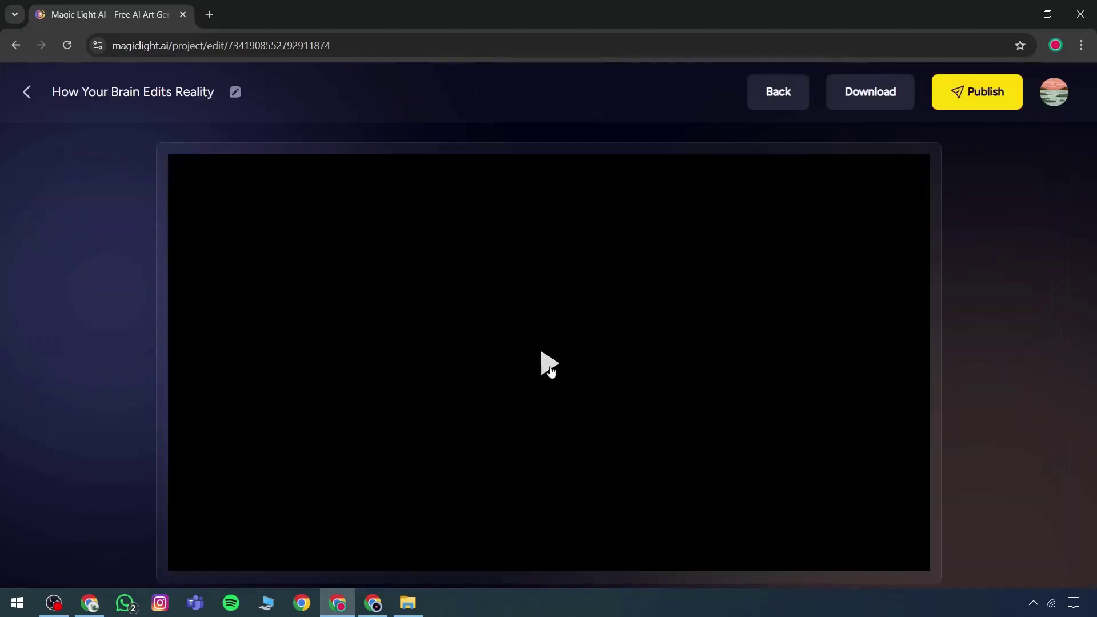
Play the brain video, pause it, mute the sound, and resume playback.
left_click(550, 370)
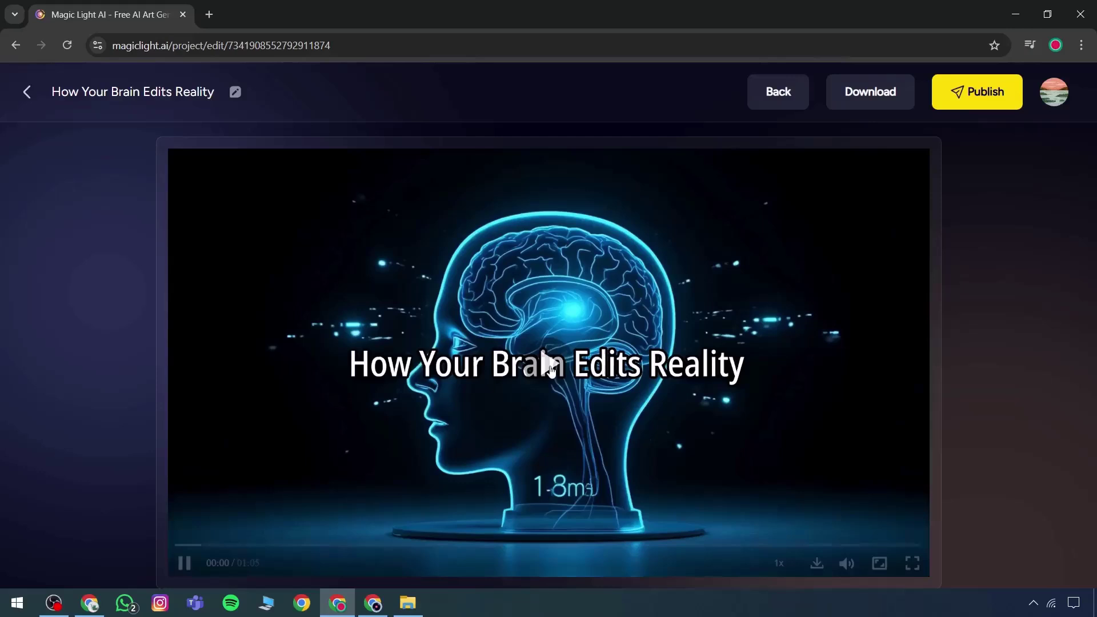
left_click(184, 563)
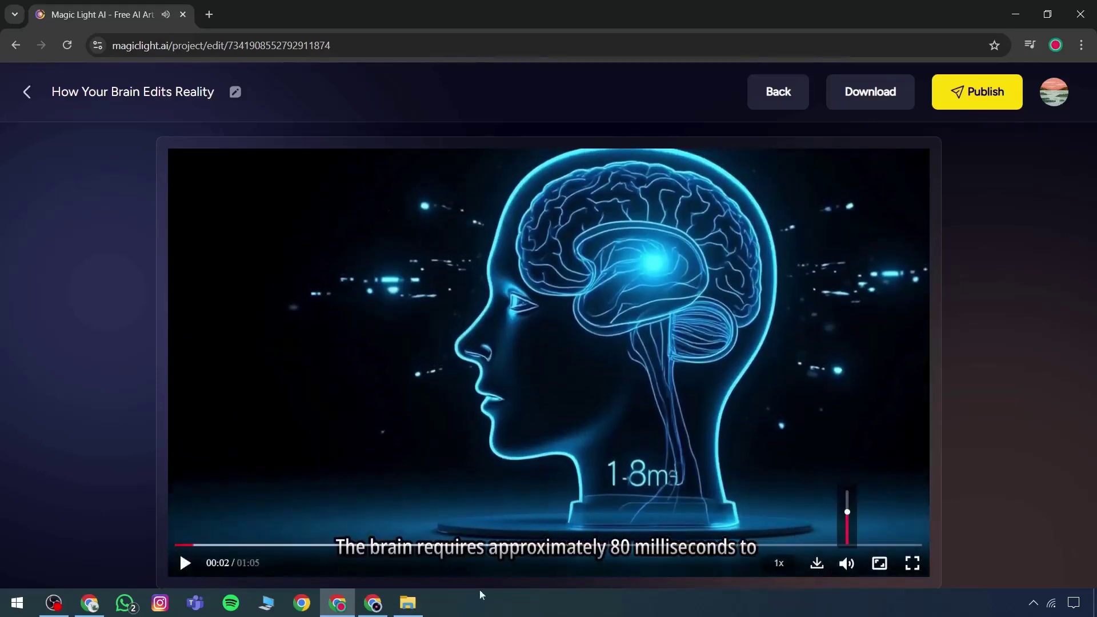
left_click(847, 563)
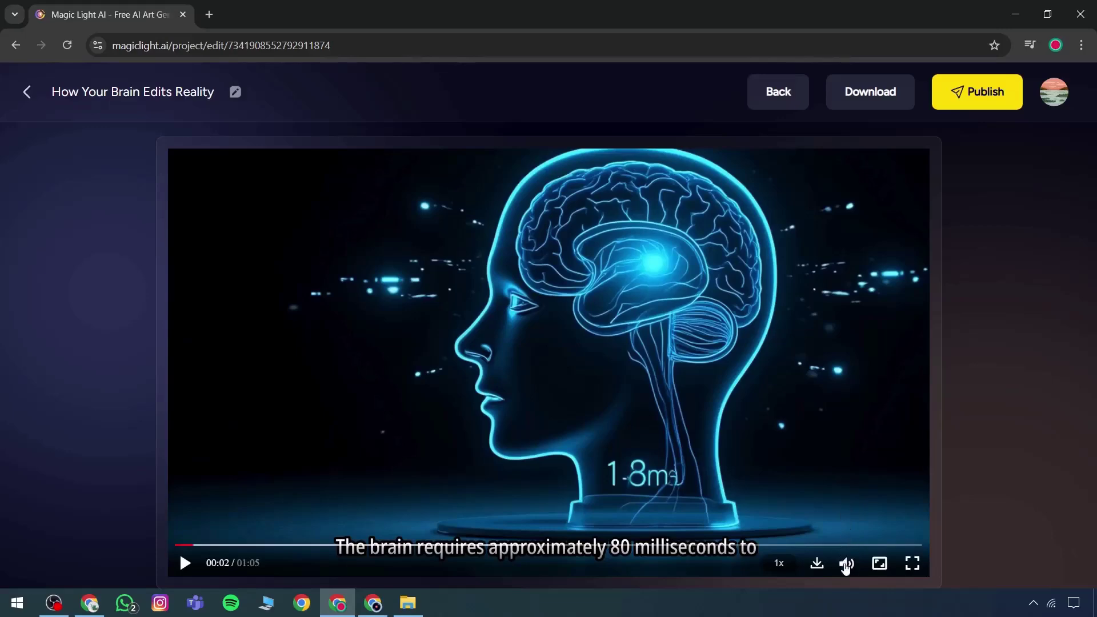
left_click(184, 563)
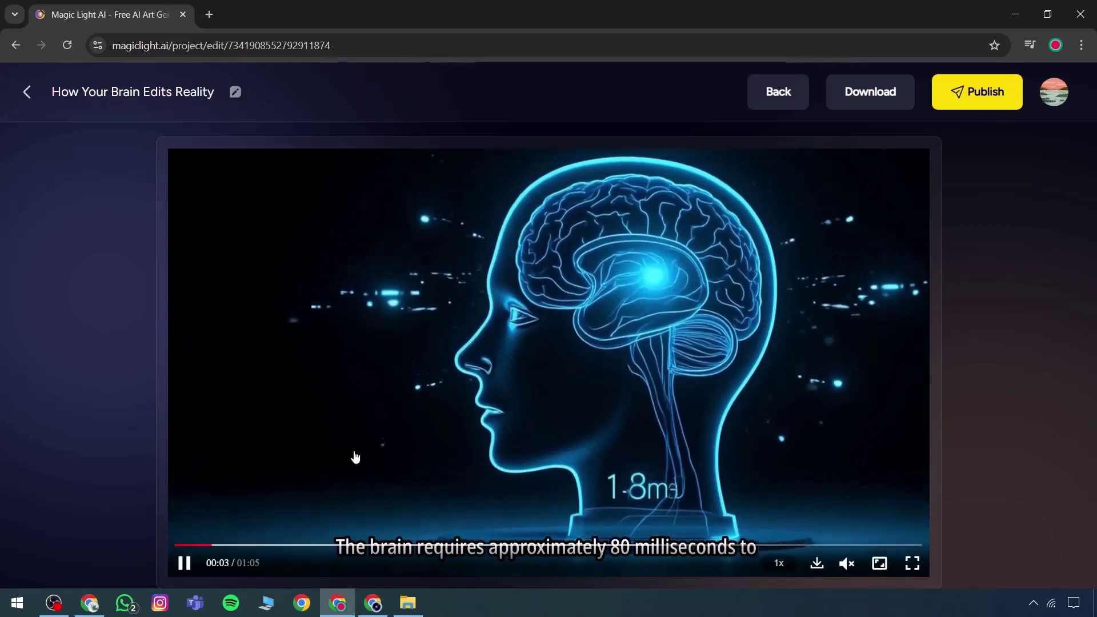
key("alt+Left")
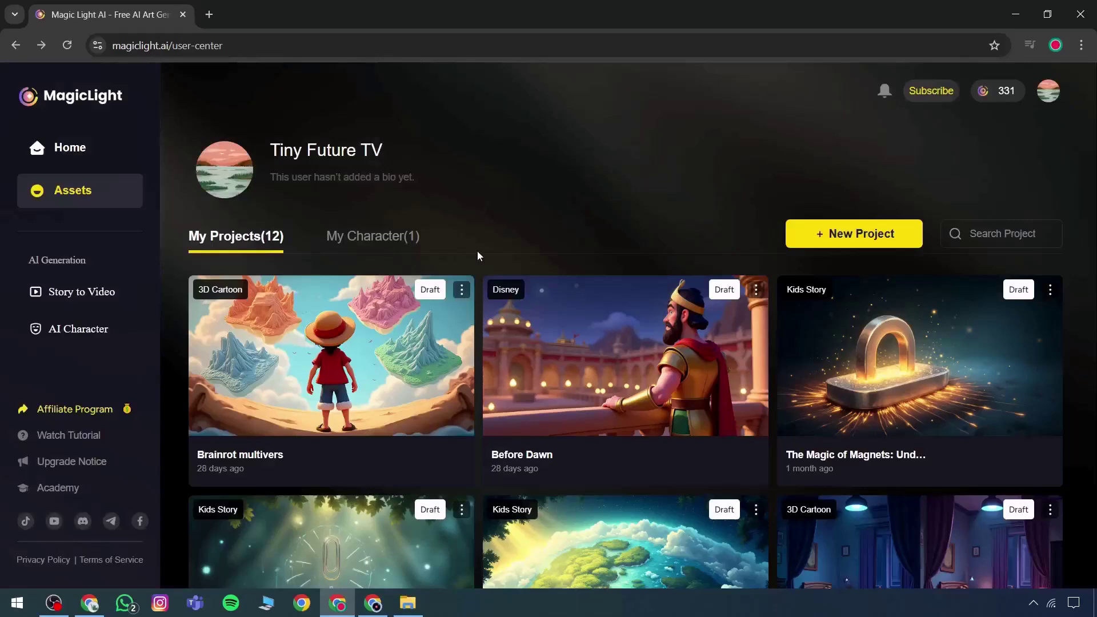
left_click(388, 245)
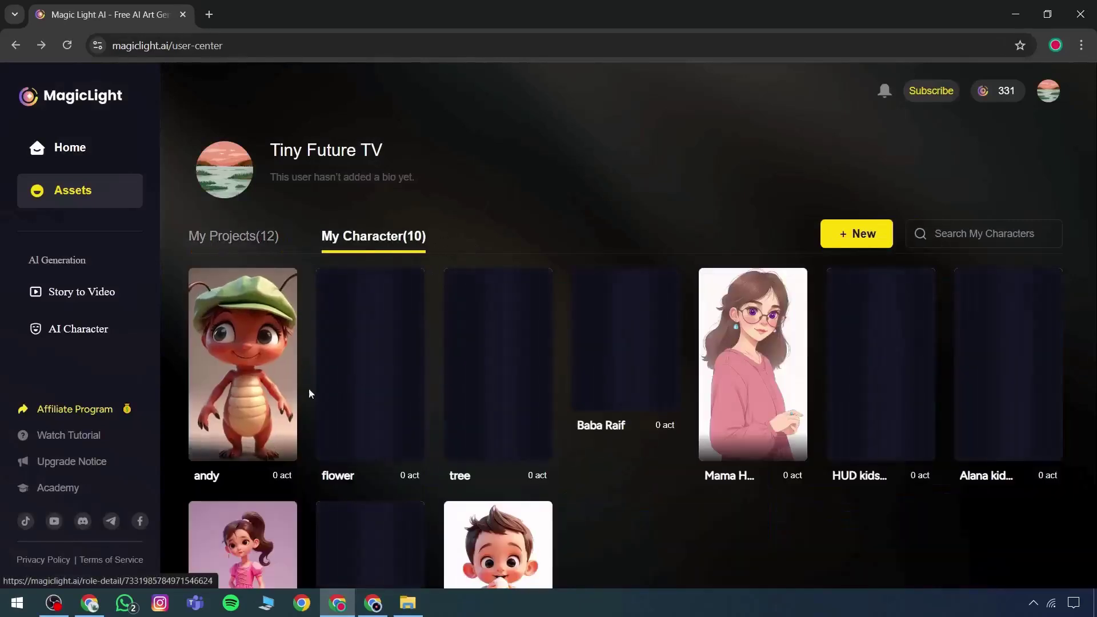
left_click(75, 305)
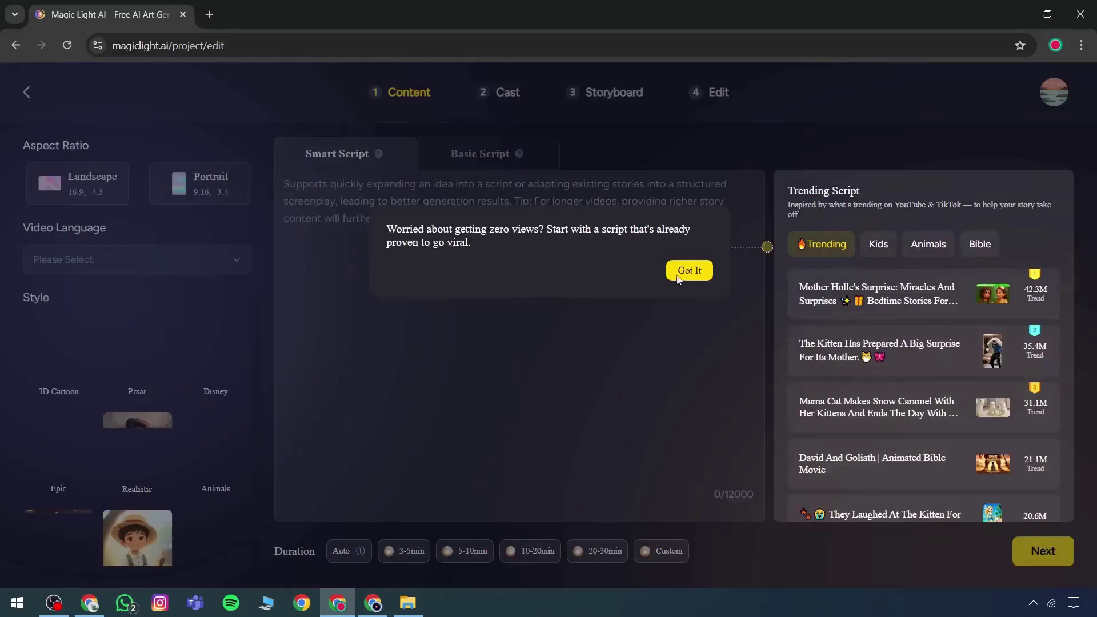
left_click(27, 92)
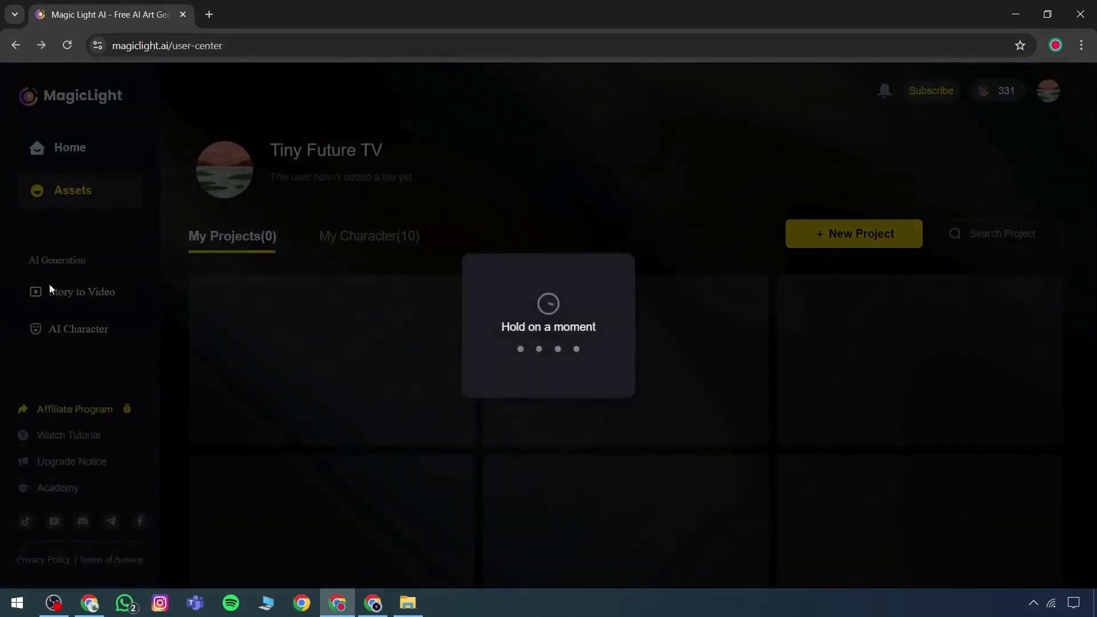
Start a new AI Character and enter Alex as its name.
left_click(73, 331)
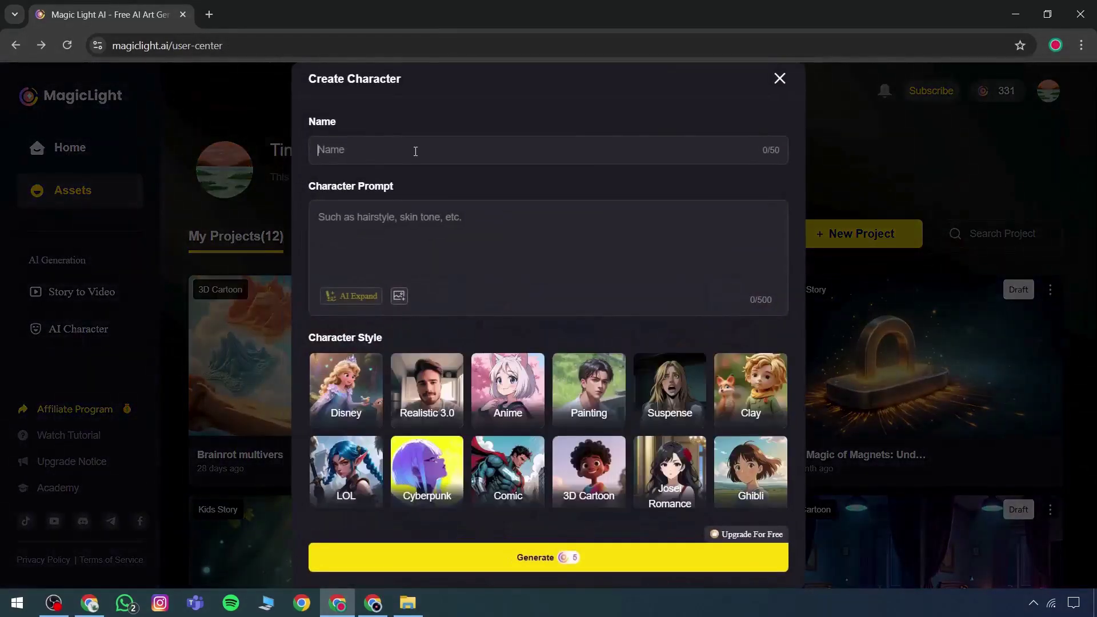
type("AI")
scroll(394, 219, "down", 2)
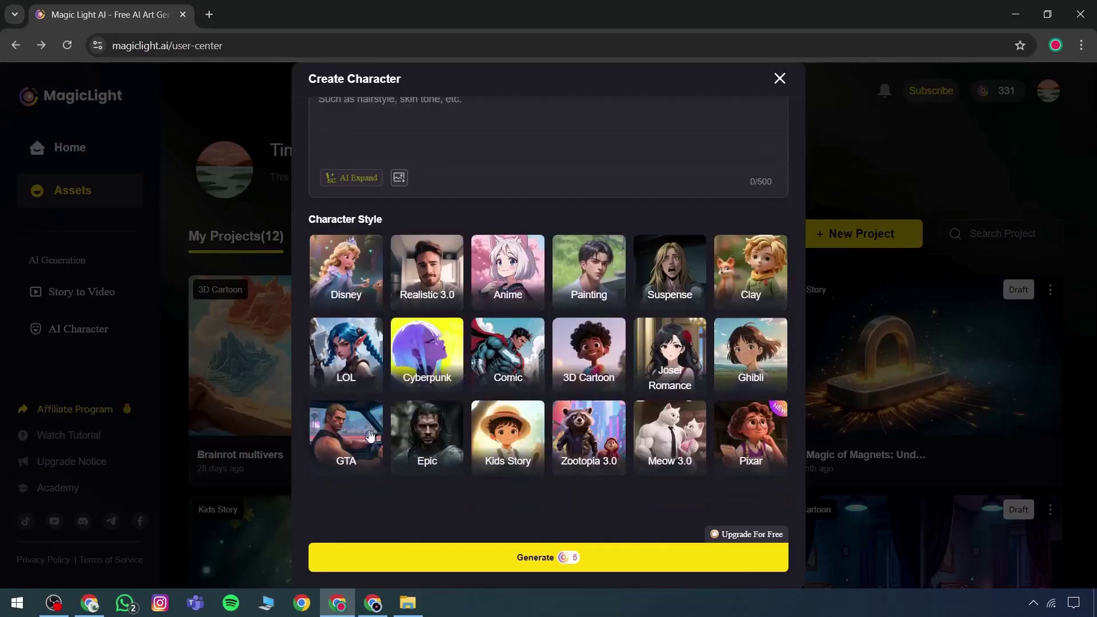
scroll(401, 402, "up", 2)
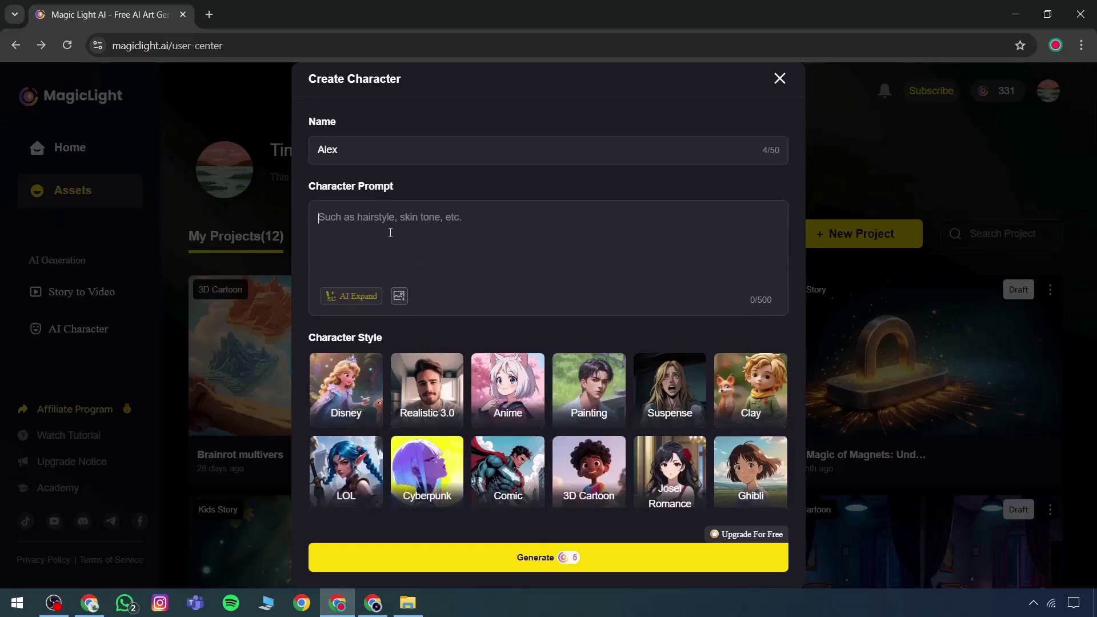
Paste the tall, muscular Black man description and delete its final outfit sentence.
left_click(450, 269)
key("ctrl+v")
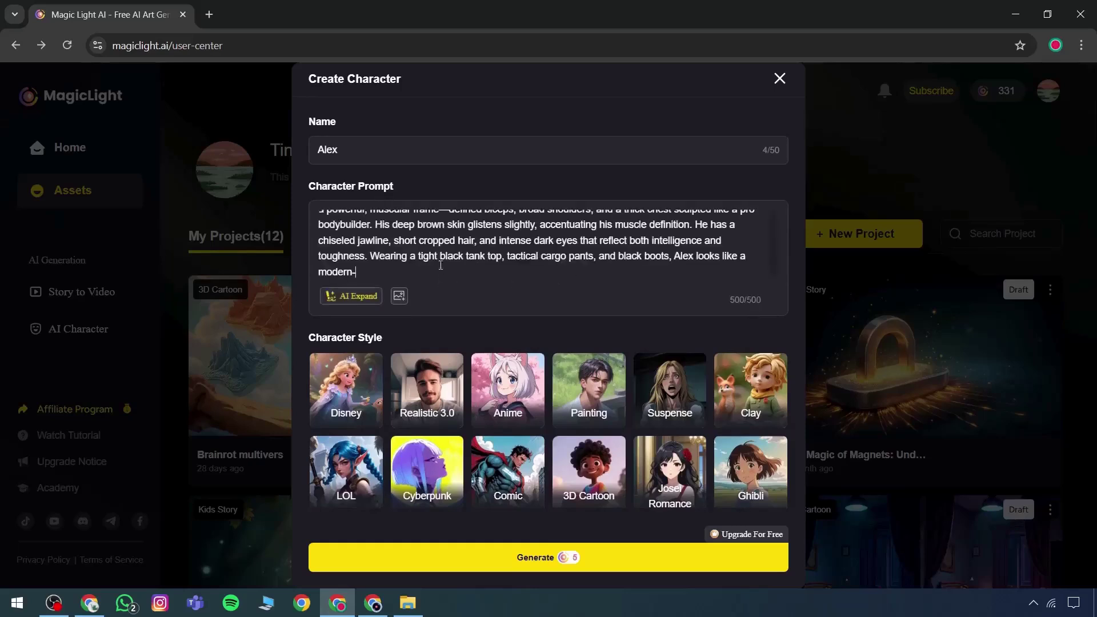
scroll(441, 266, "up", 2)
scroll(440, 265, "down", 2)
left_click_drag(395, 271, 377, 256)
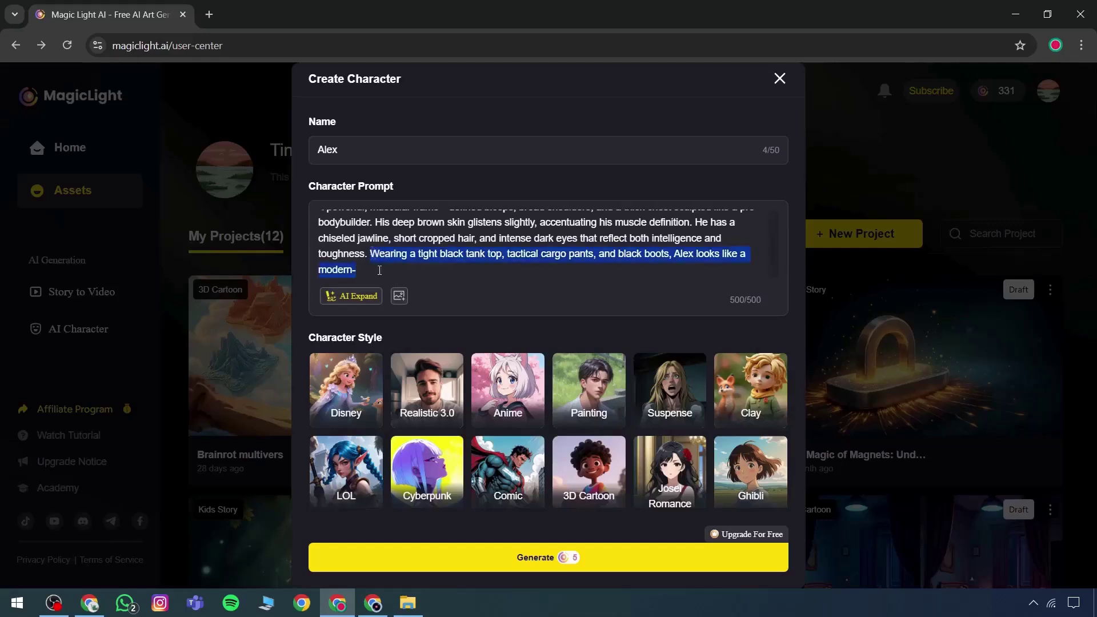
key("BackSpace")
scroll(418, 256, "up", 1)
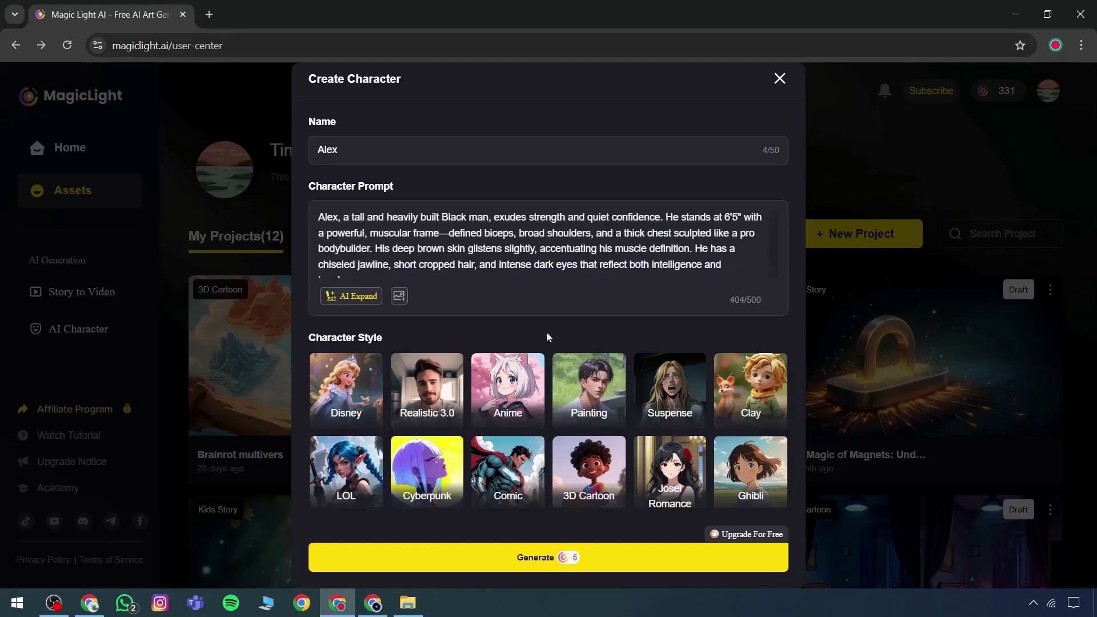
scroll(522, 398, "down", 2)
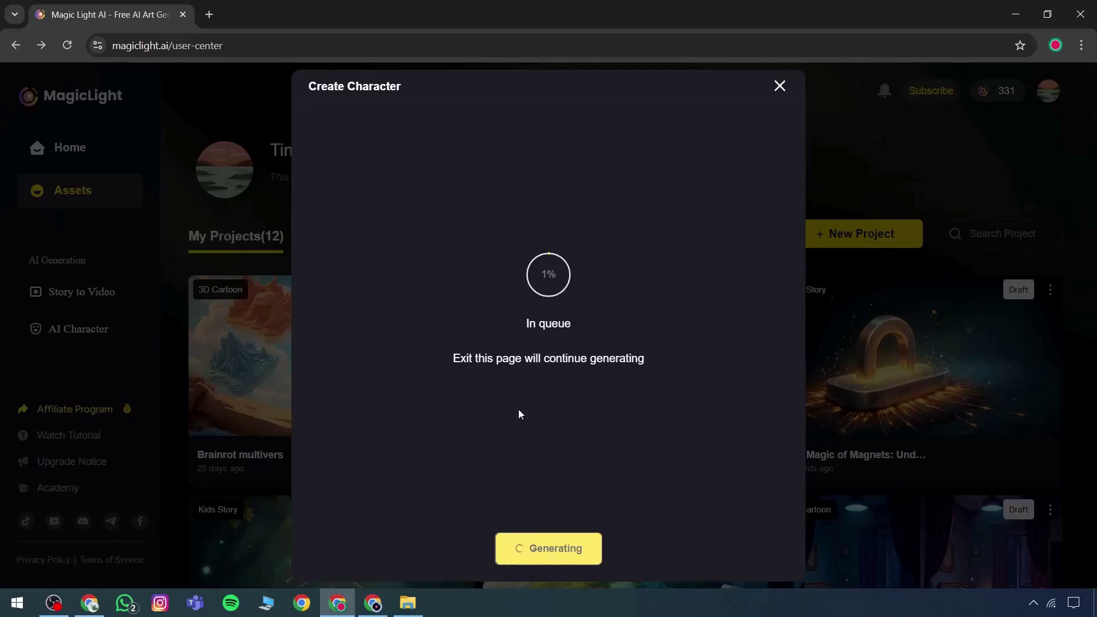
Preview the generated Hidden Secrets video and briefly check Alex's generation progress.
left_click(372, 603)
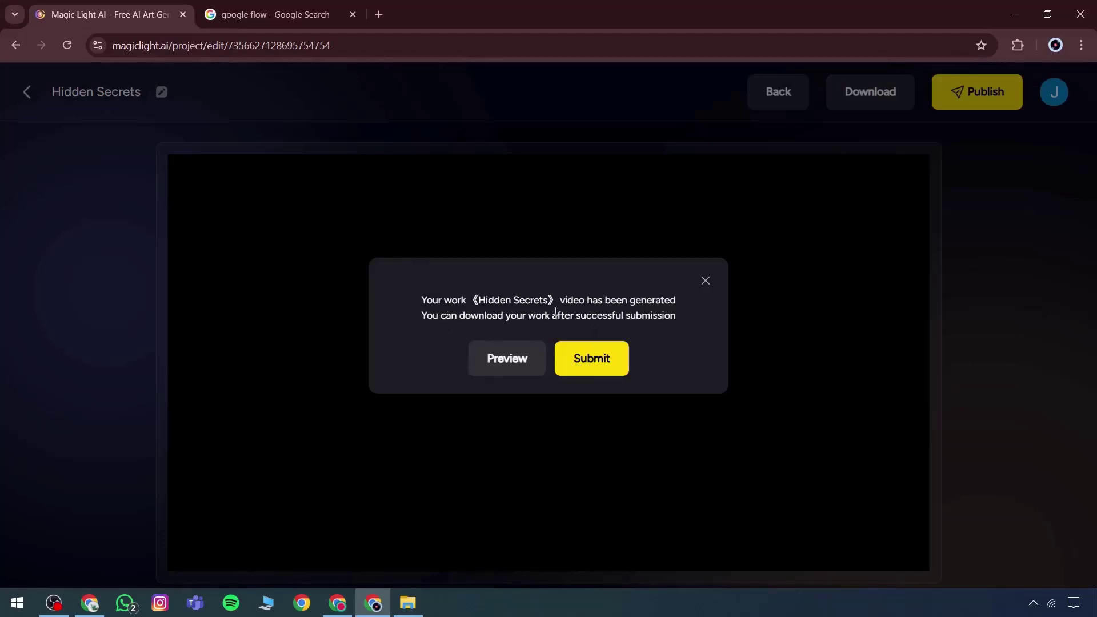
left_click(503, 369)
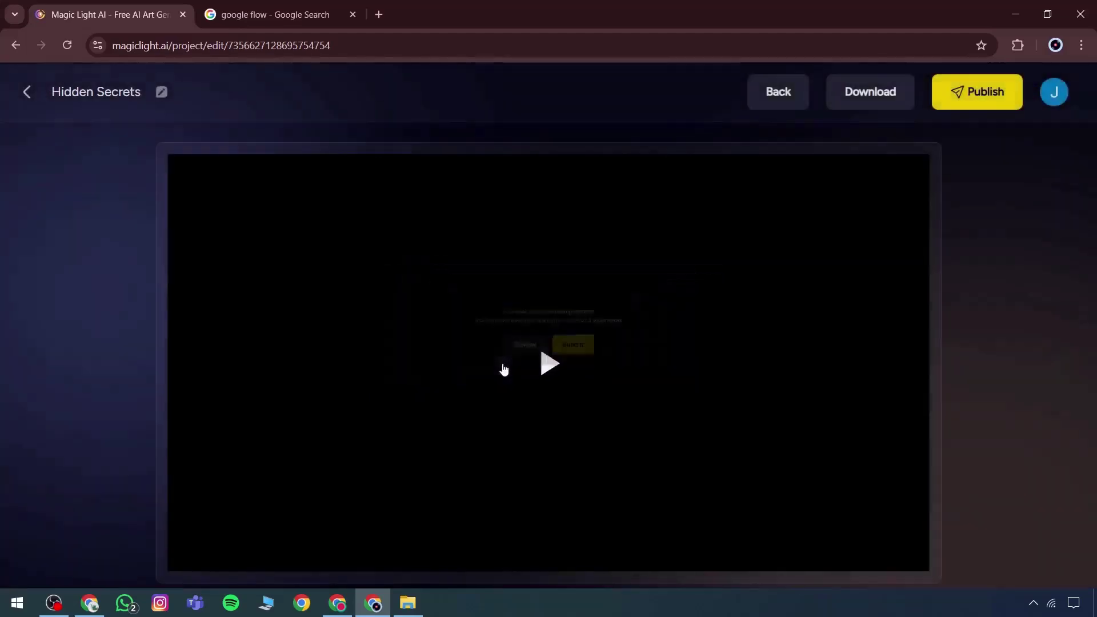
left_click(551, 365)
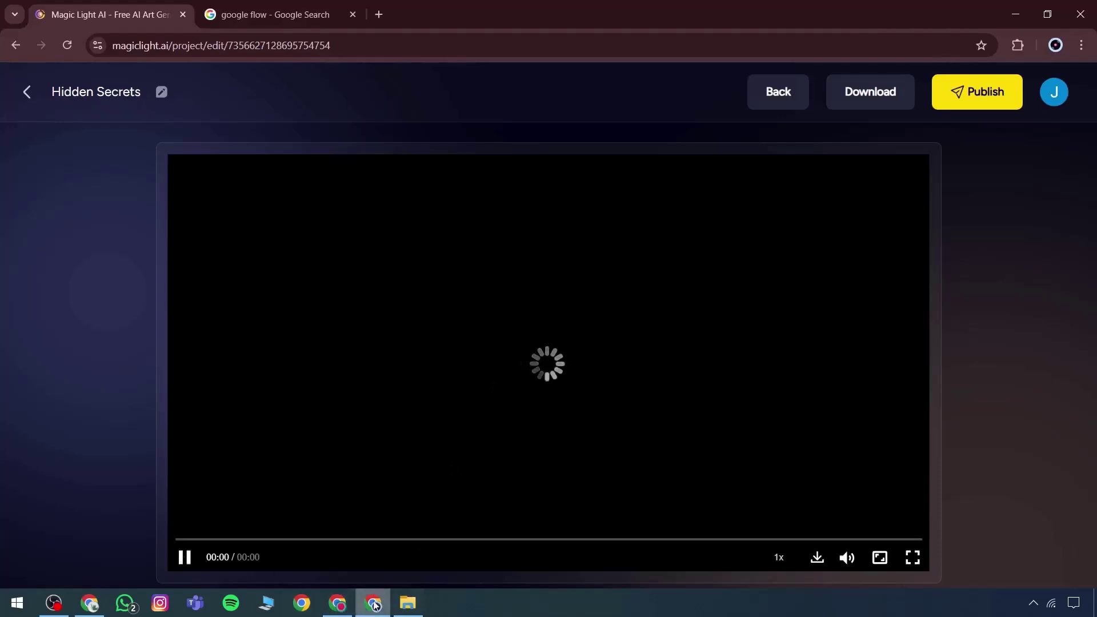
left_click(346, 609)
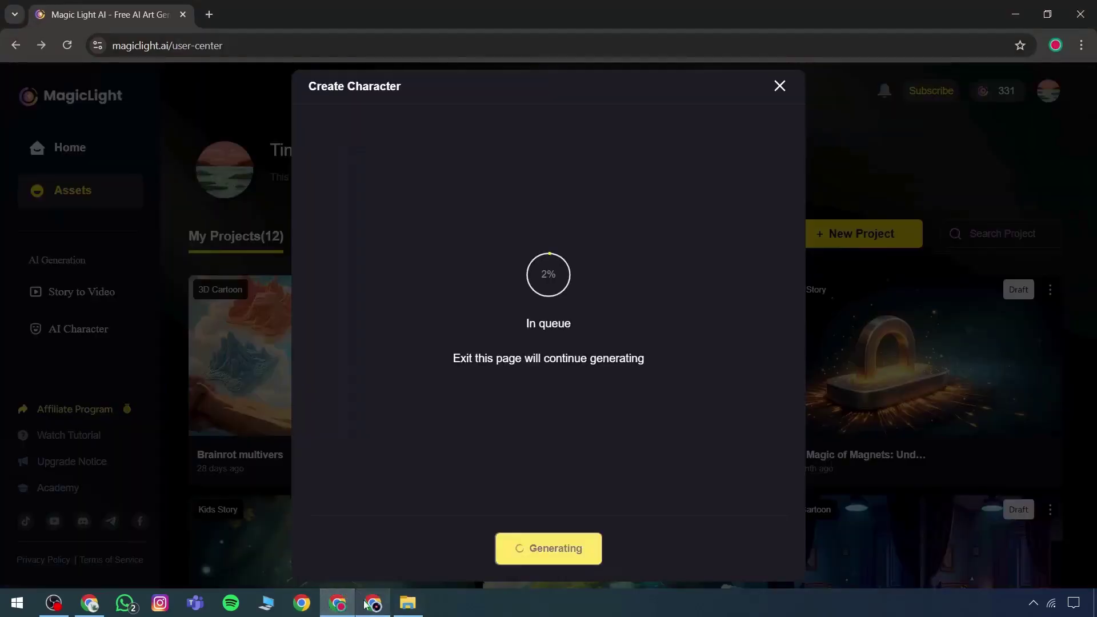
left_click(373, 604)
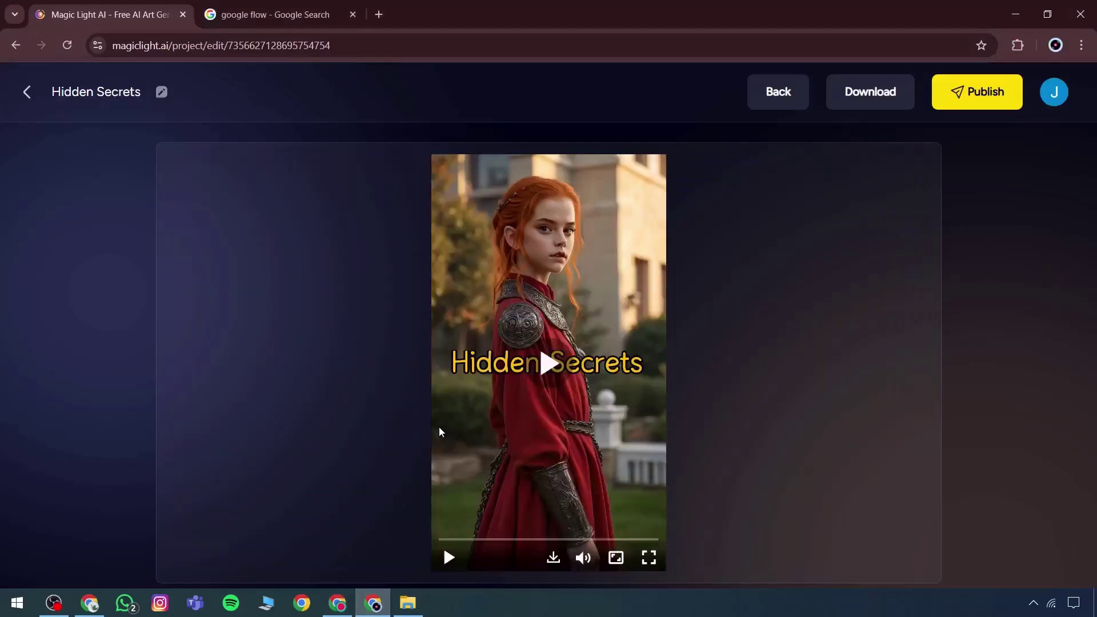
Play the video muted, skip ahead twice, and pause at the 'Heart racing, Samantha descended' scene.
left_click(538, 389)
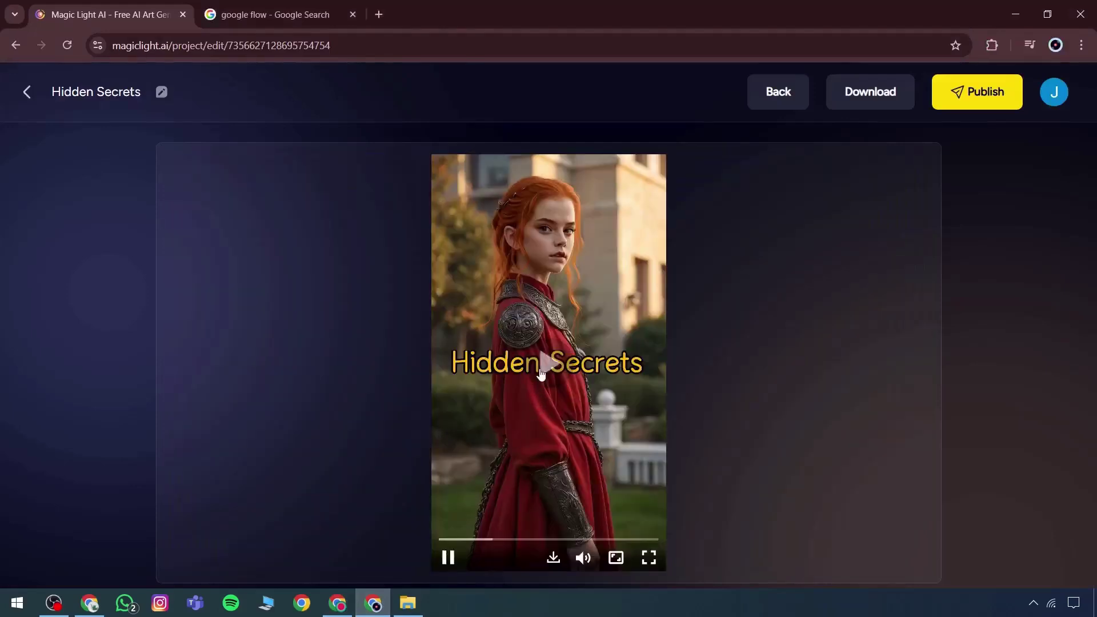
left_click(584, 558)
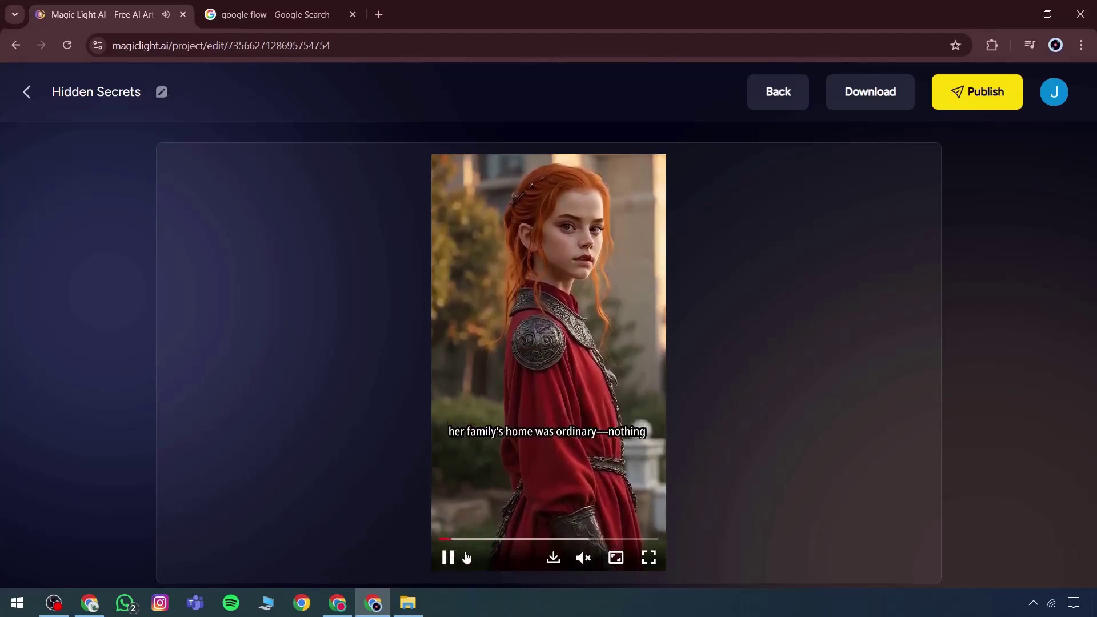
left_click(491, 540)
left_click(524, 539)
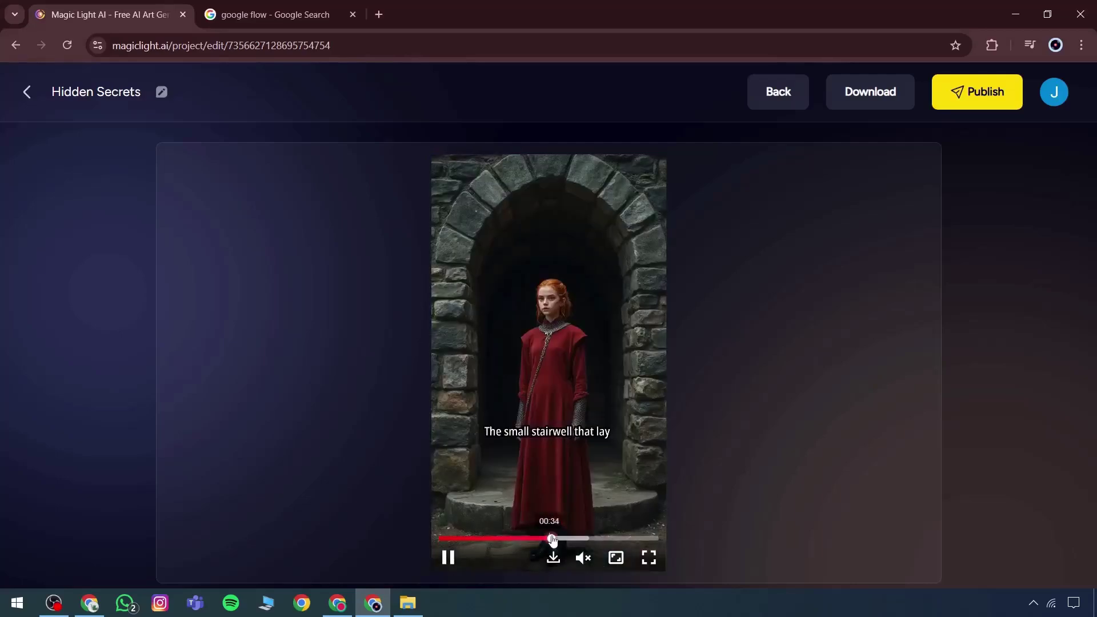
left_click(450, 559)
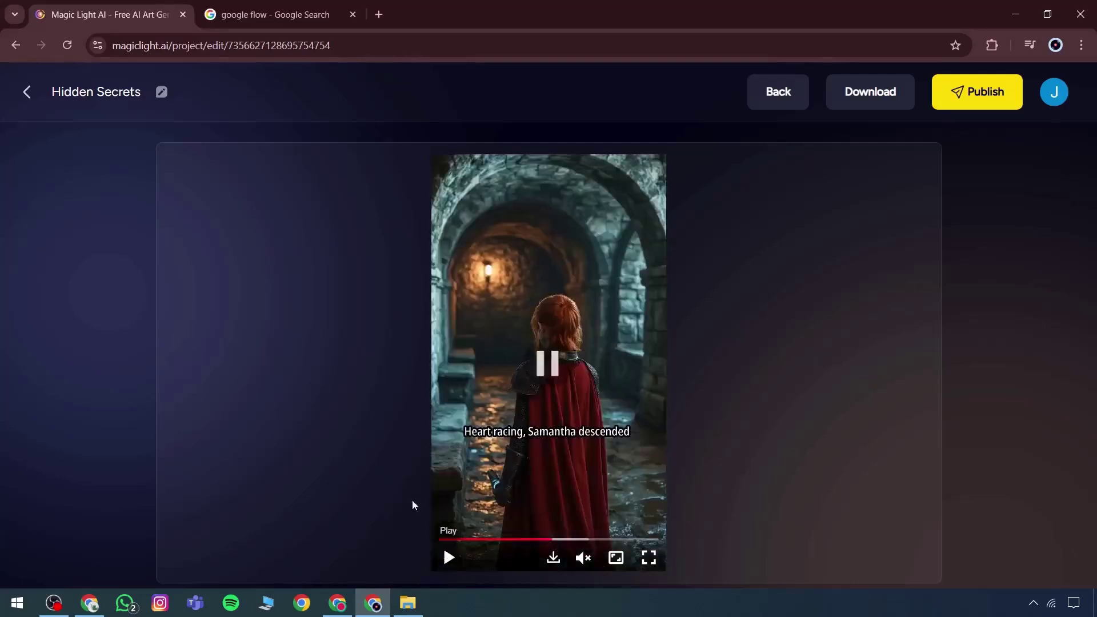
left_click(1003, 11)
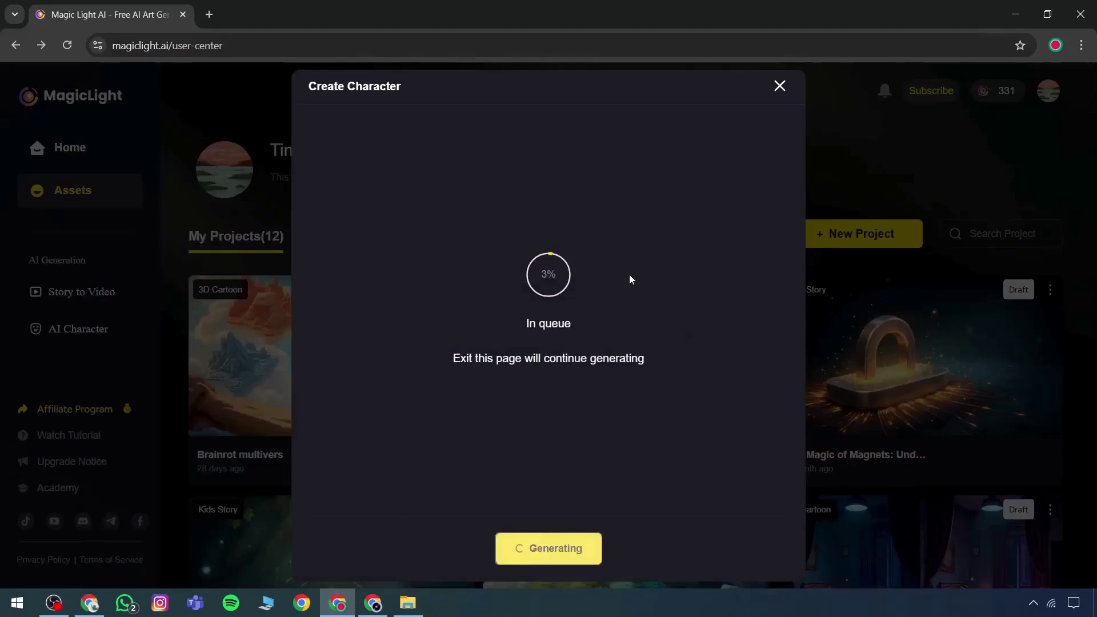
left_click(372, 603)
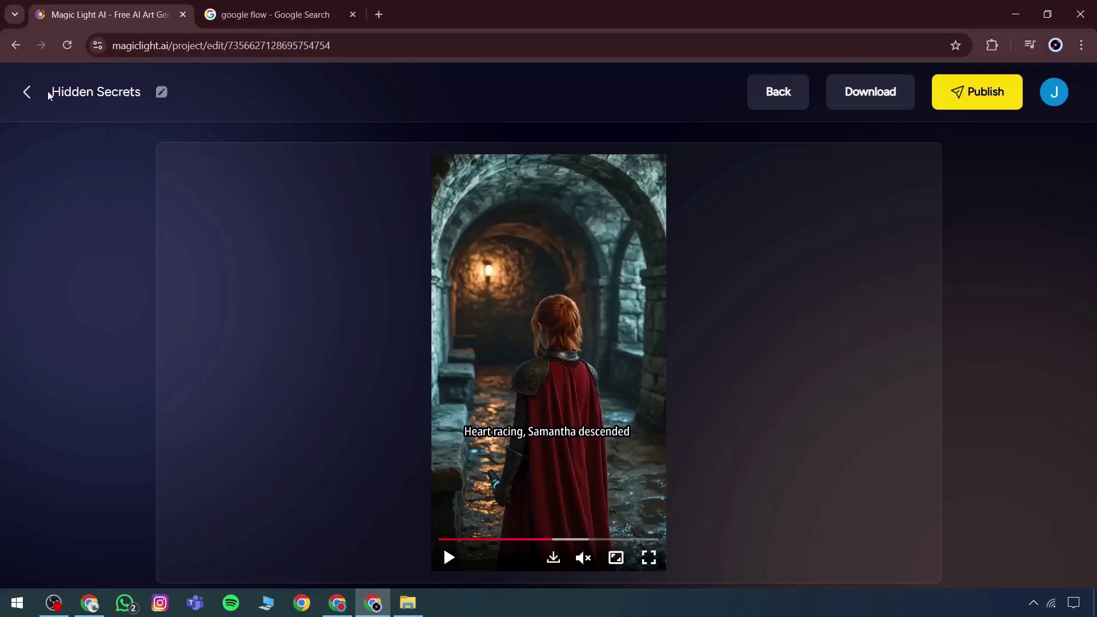
Save and exit the Hidden Secrets project, then copy the affiliate invitation link.
left_click(27, 91)
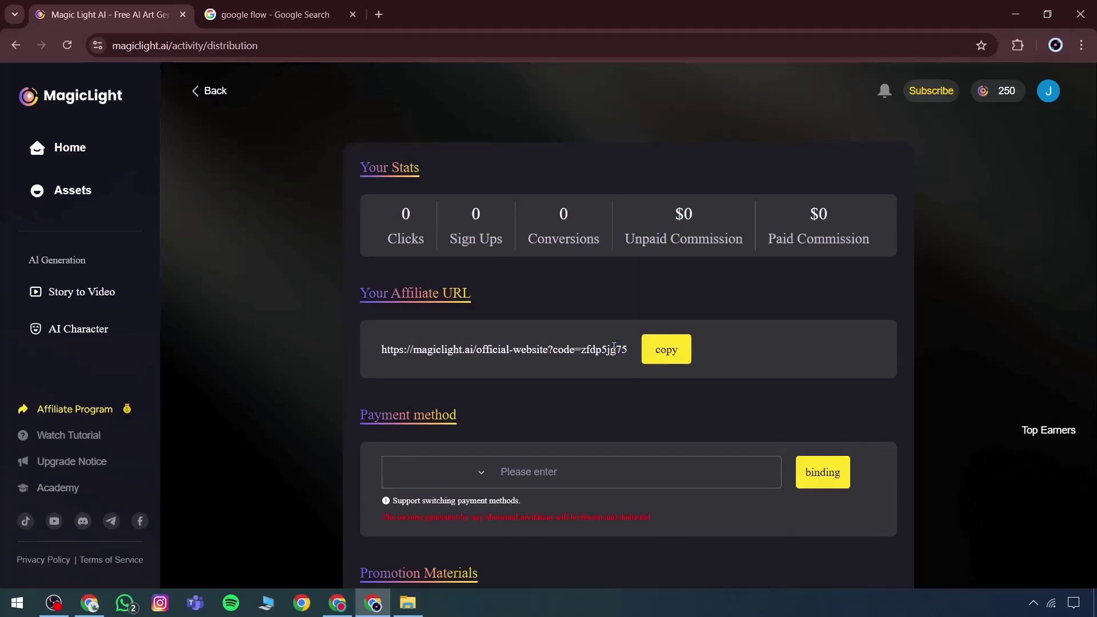
left_click(666, 355)
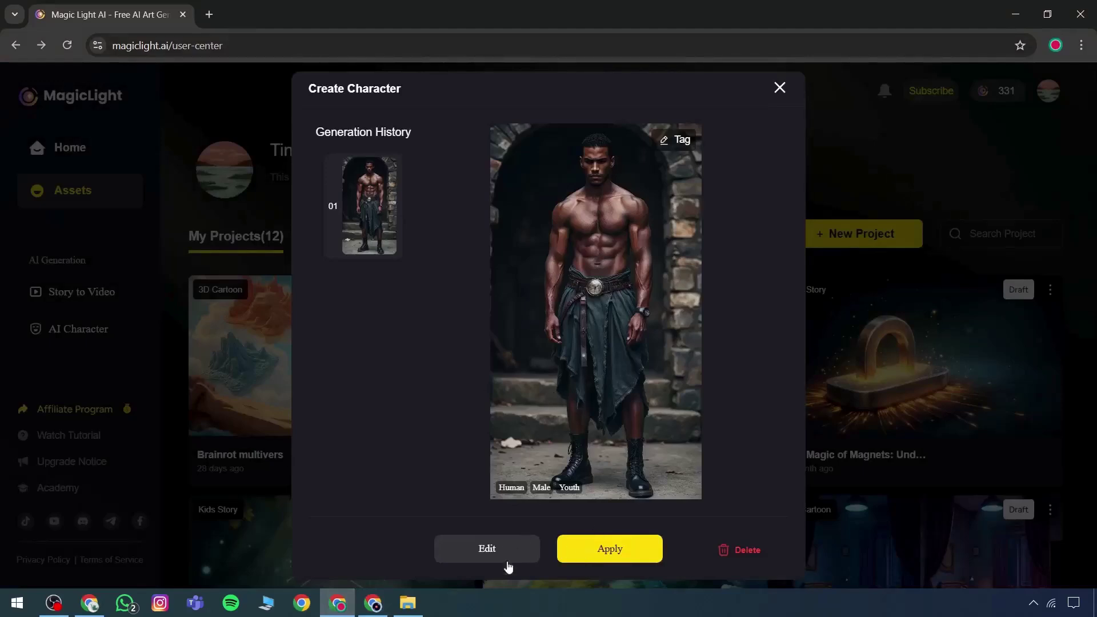
Save Alex as a custom character and upload it publicly.
left_click(504, 561)
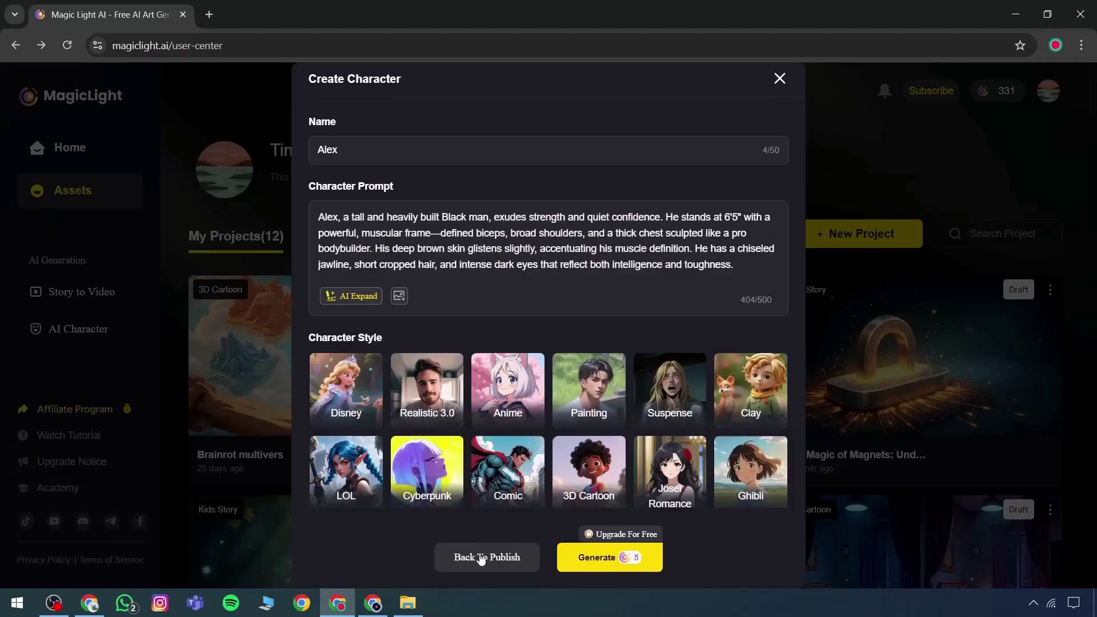
left_click(479, 556)
left_click(593, 555)
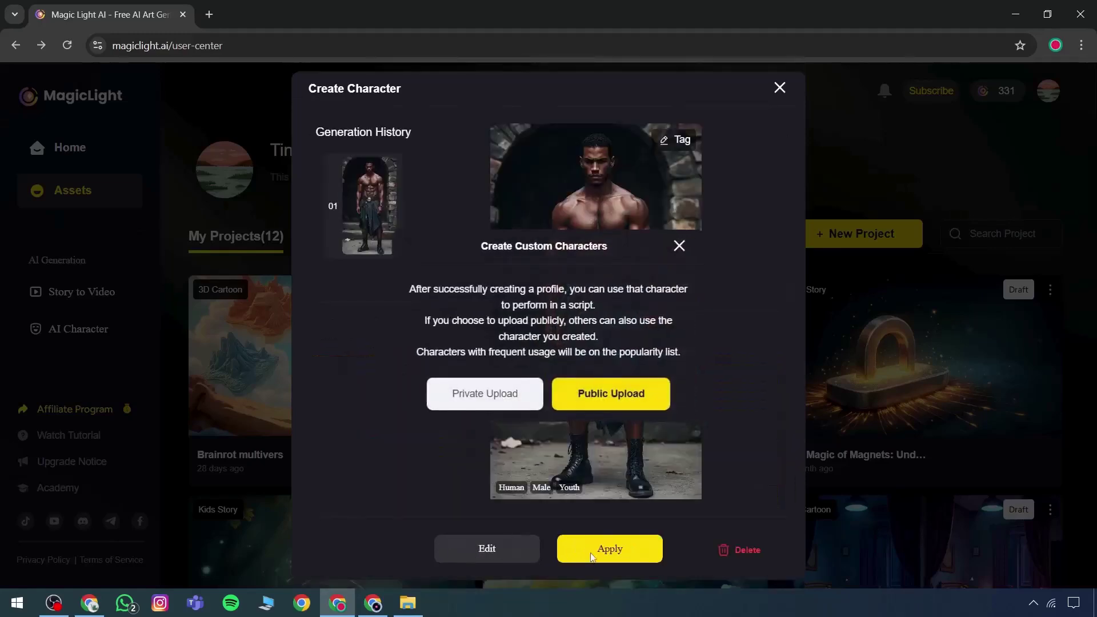
left_click(578, 394)
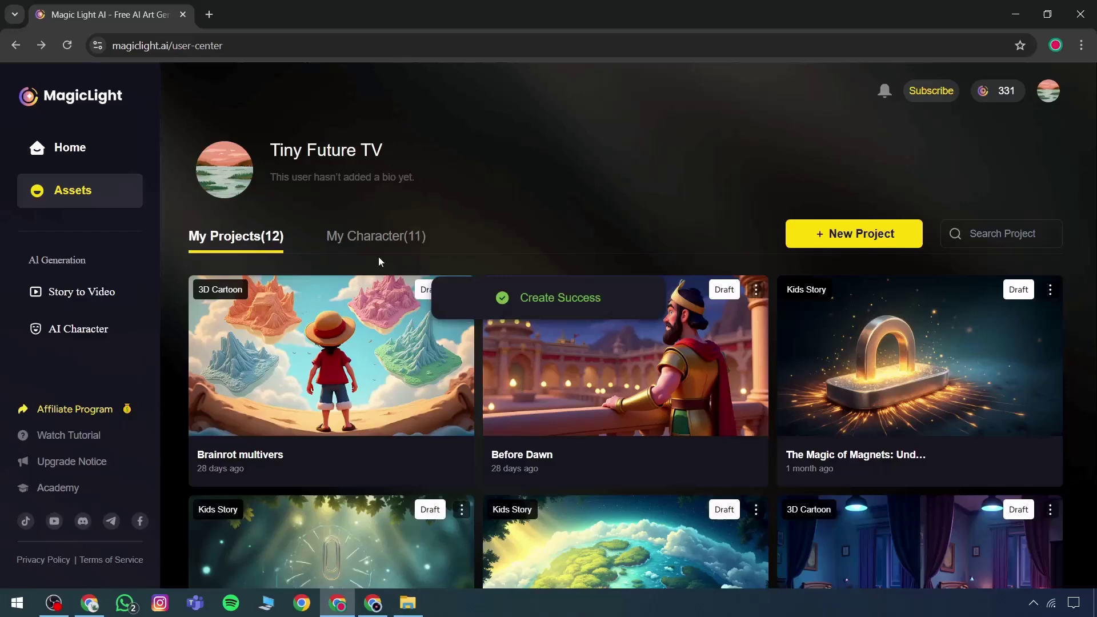
Open Alex in My Character to verify its Epic style and Public status, then return to the list.
left_click(382, 245)
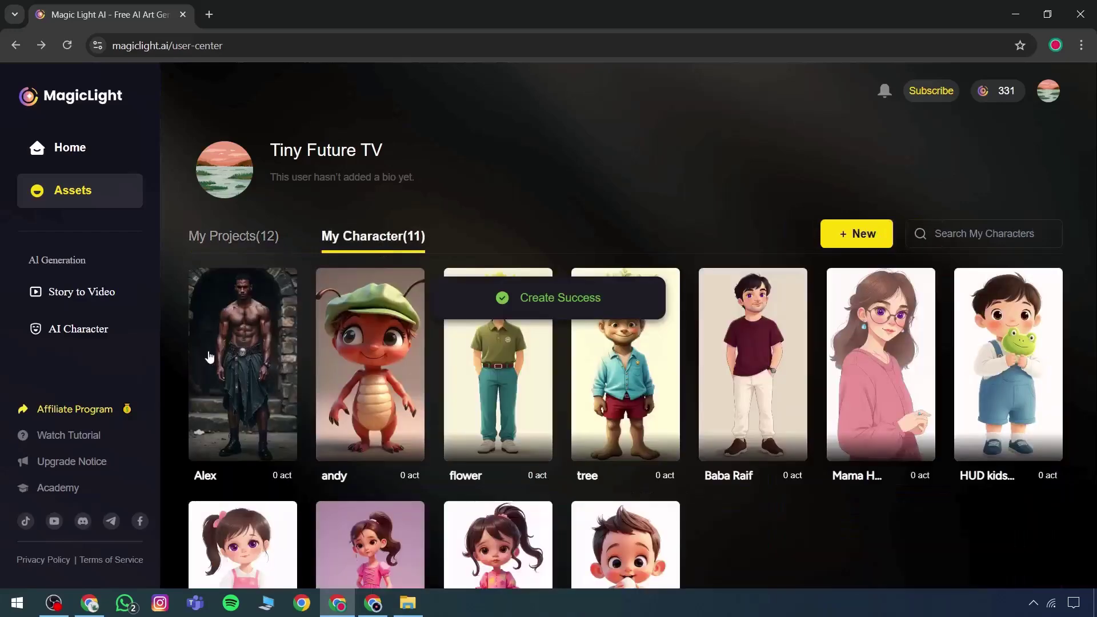
left_click(217, 350)
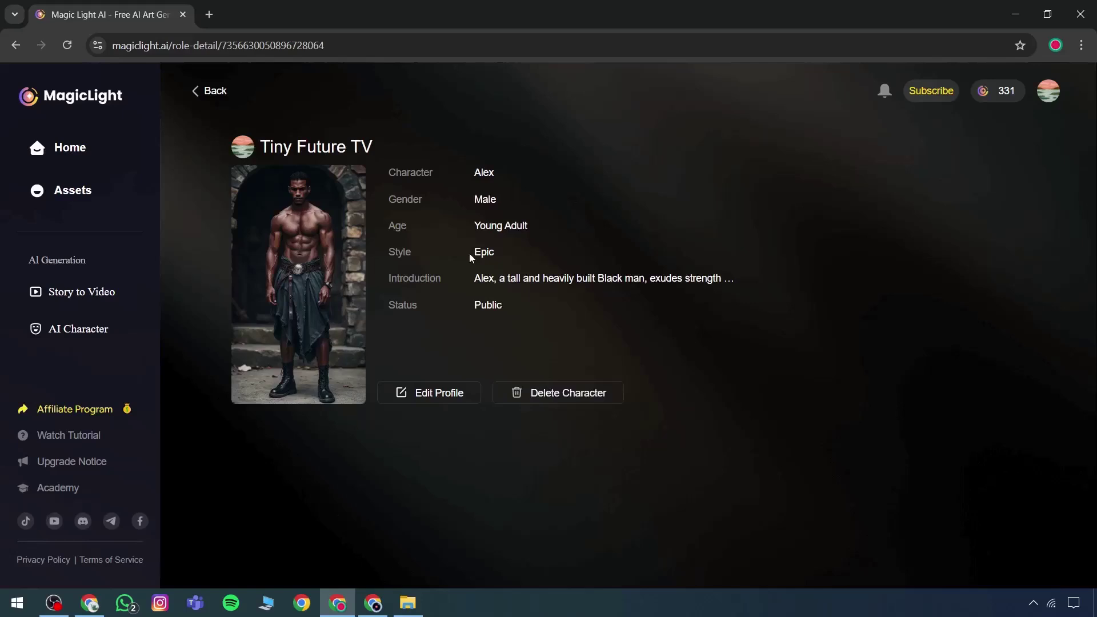
left_click_drag(469, 253, 528, 227)
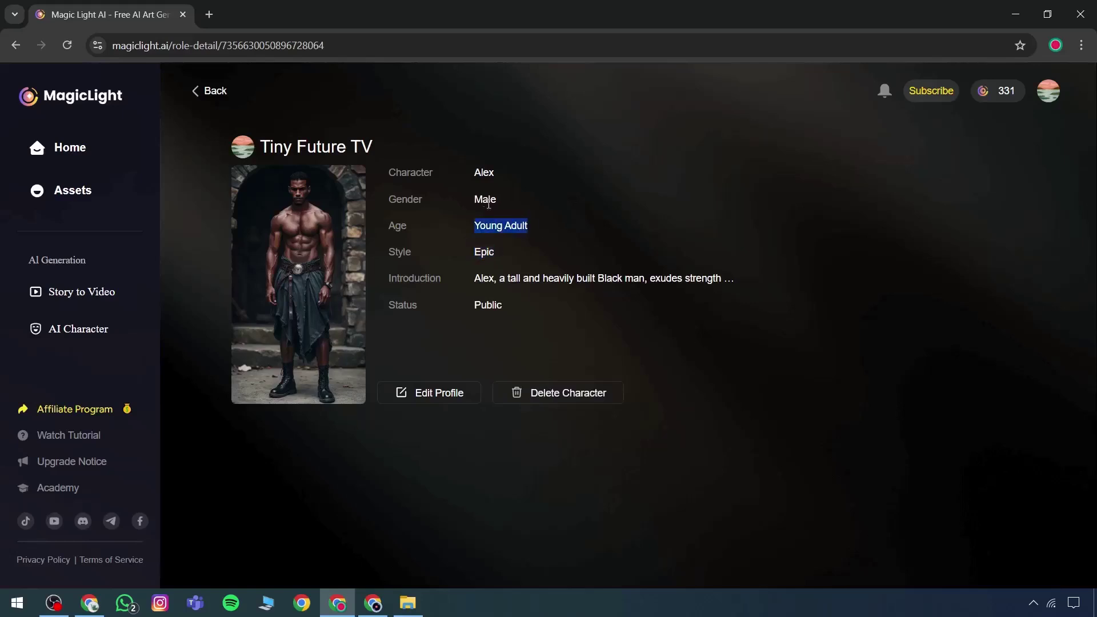
left_click_drag(462, 309, 513, 312)
left_click(502, 373)
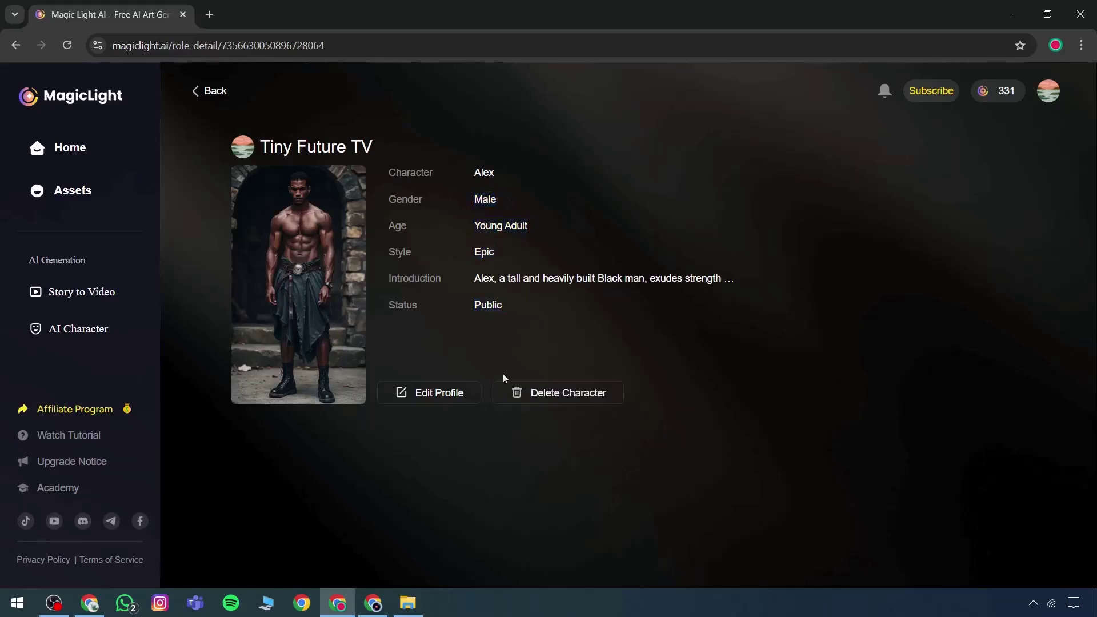
left_click(208, 96)
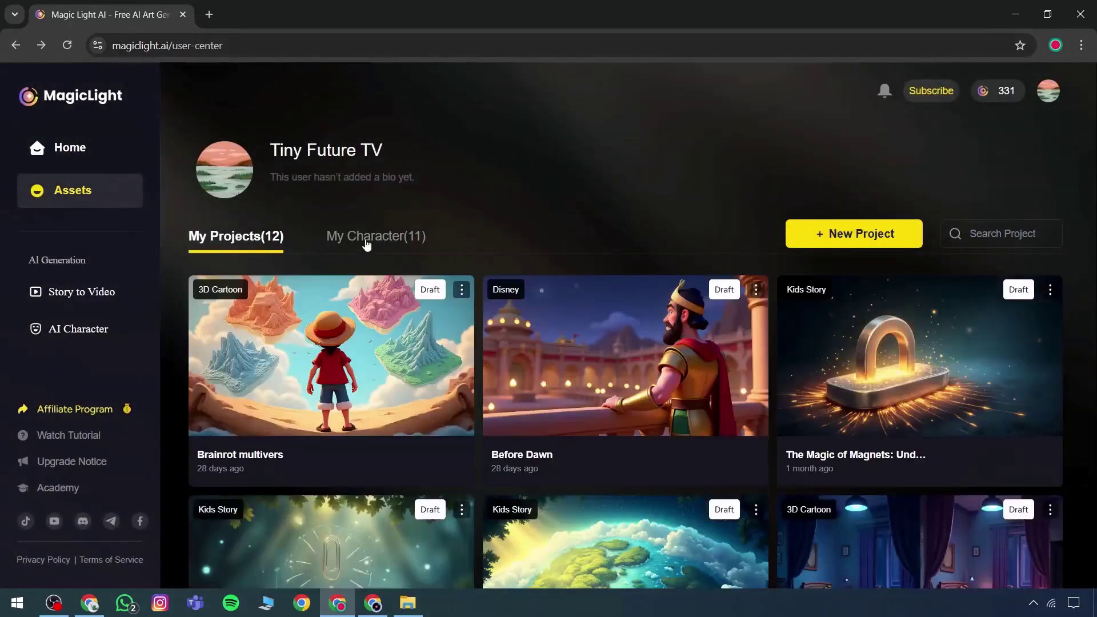
left_click(367, 244)
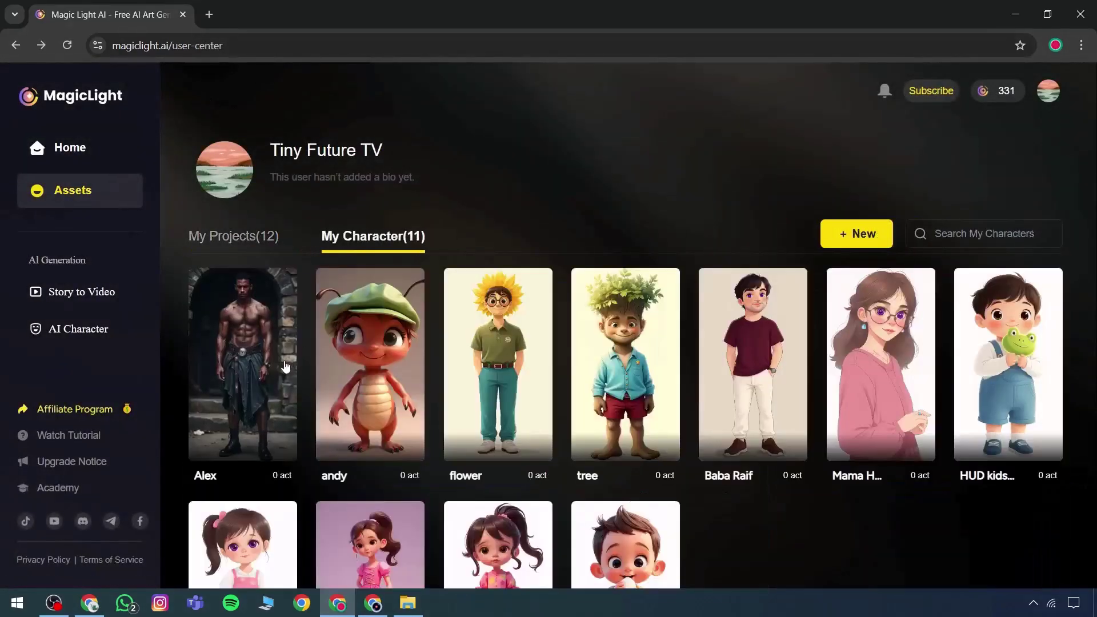
Switch to the affiliate program window and return it to the MagicLight home page with 250 credits.
left_click(267, 237)
left_click(366, 606)
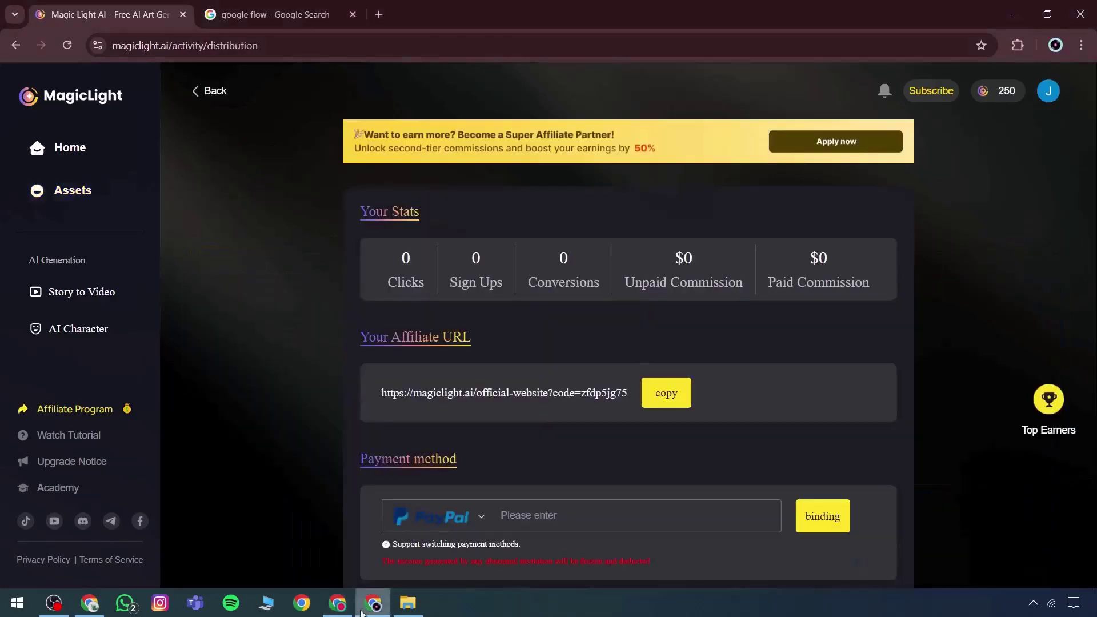
left_click(83, 151)
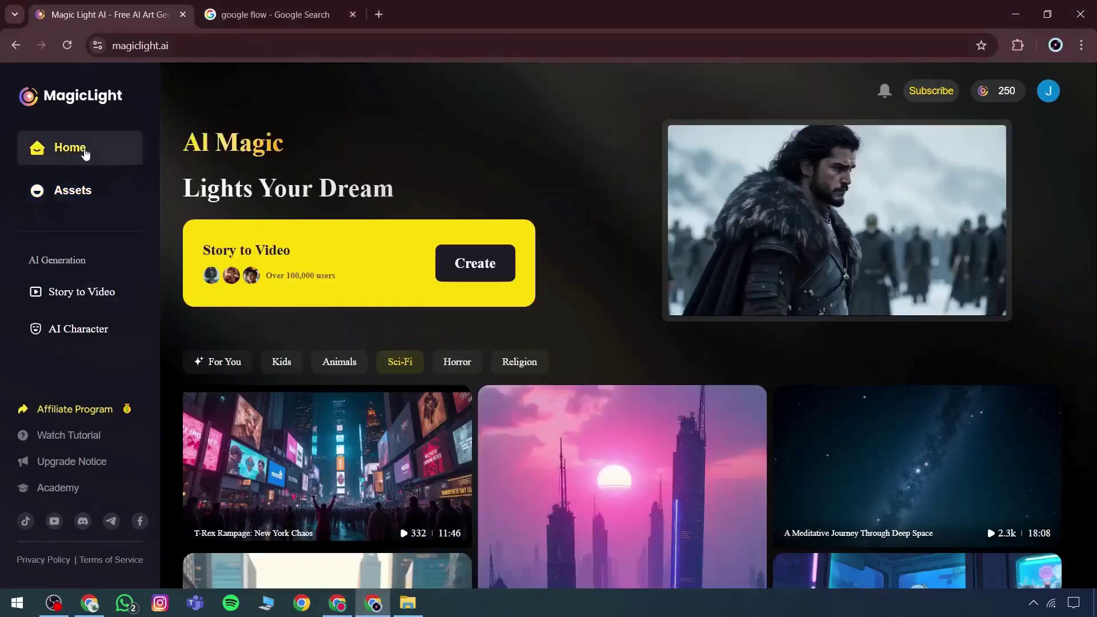